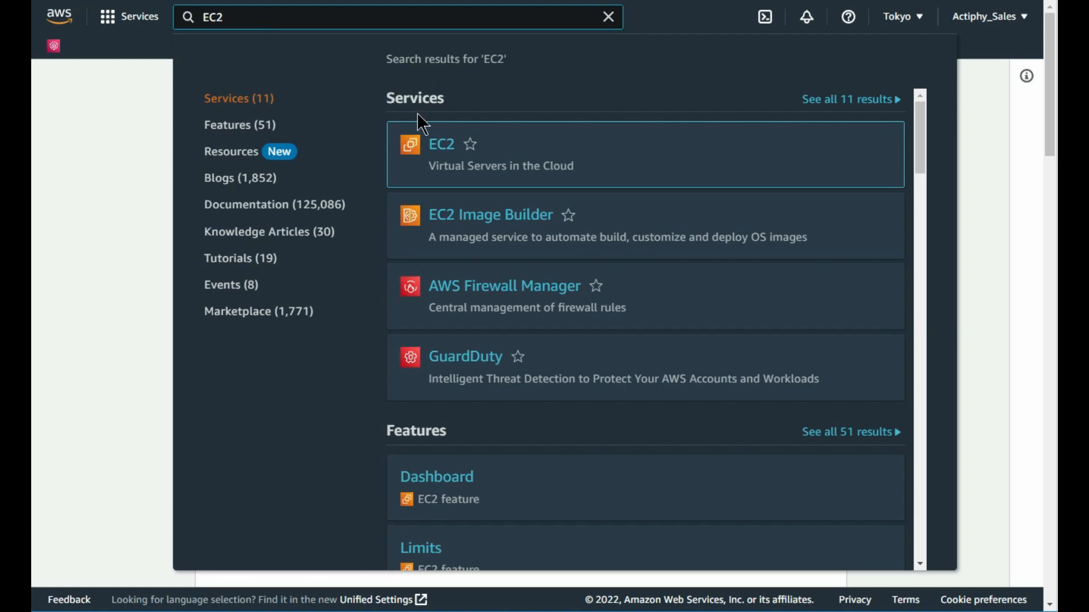
Step: Open the EC2 service from the console search results
{"action": "left_click", "coordinate": [444, 150]}
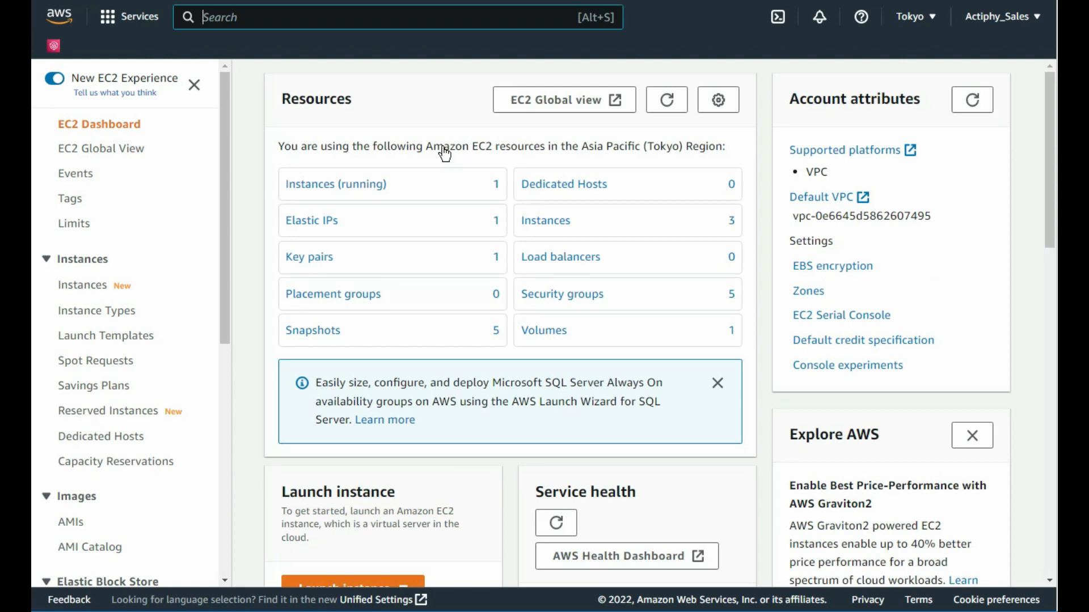
Step: Go to Elastic Block Store Snapshots and select snapshot snap-0f0a6181d721815a0
{"action": "left_click_drag", "start_coordinate": [224, 174], "coordinate": [221, 350]}
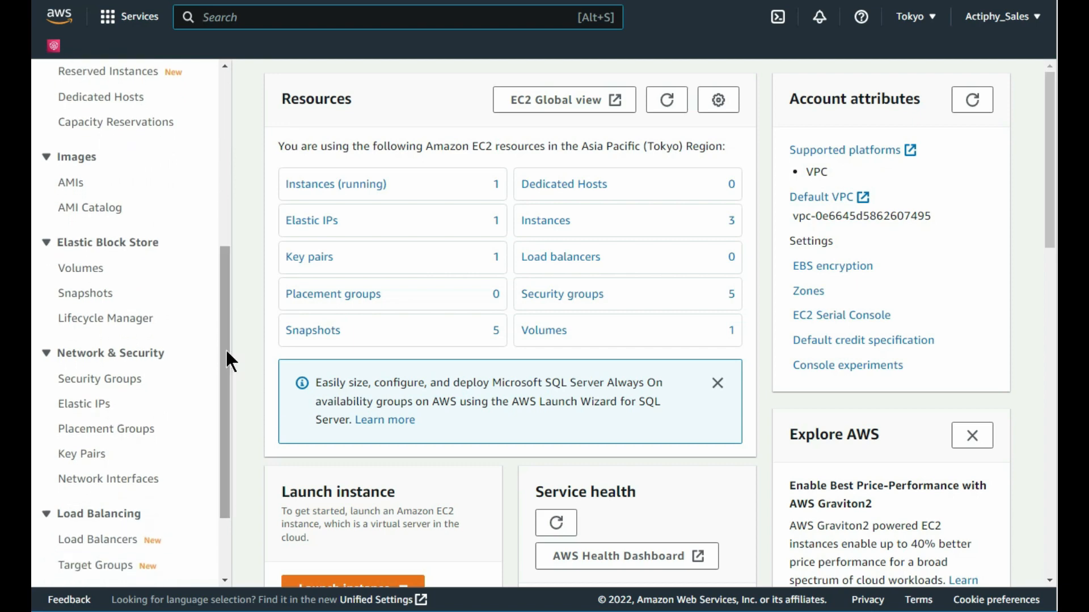
{"action": "left_click", "coordinate": [95, 306]}
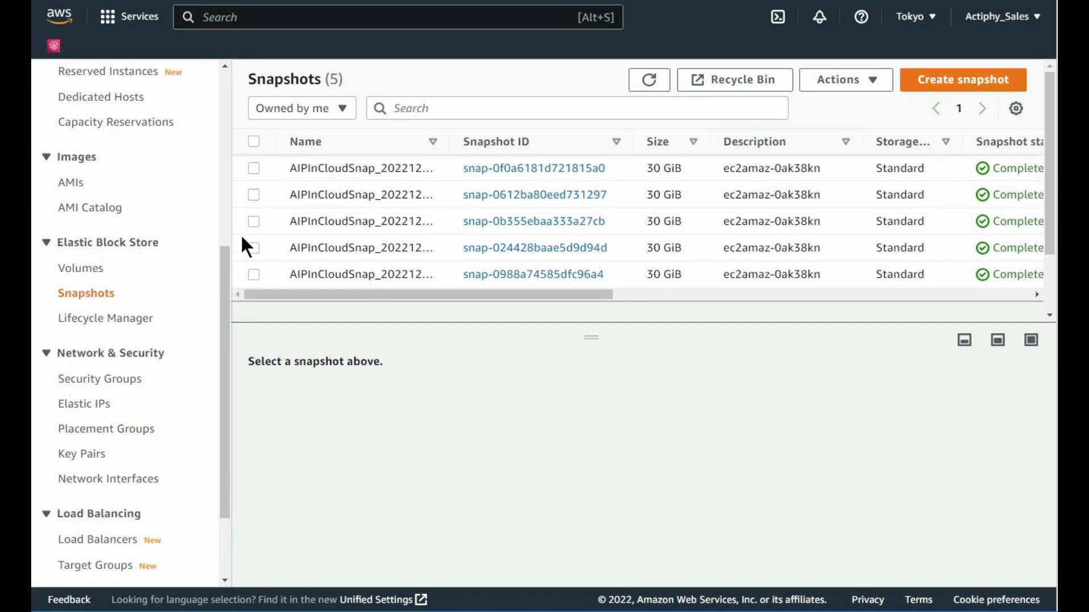
{"action": "left_click", "coordinate": [254, 168]}
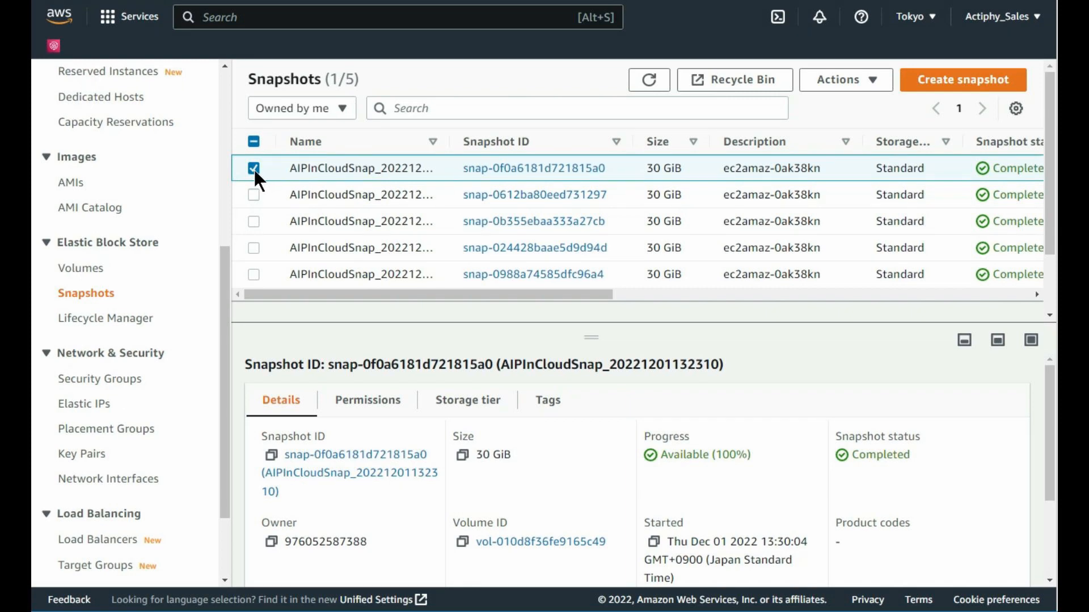
Step: Create a volume from the snapshot, placed in Availability Zone ap-northeast-1c
{"action": "left_click", "coordinate": [873, 85]}
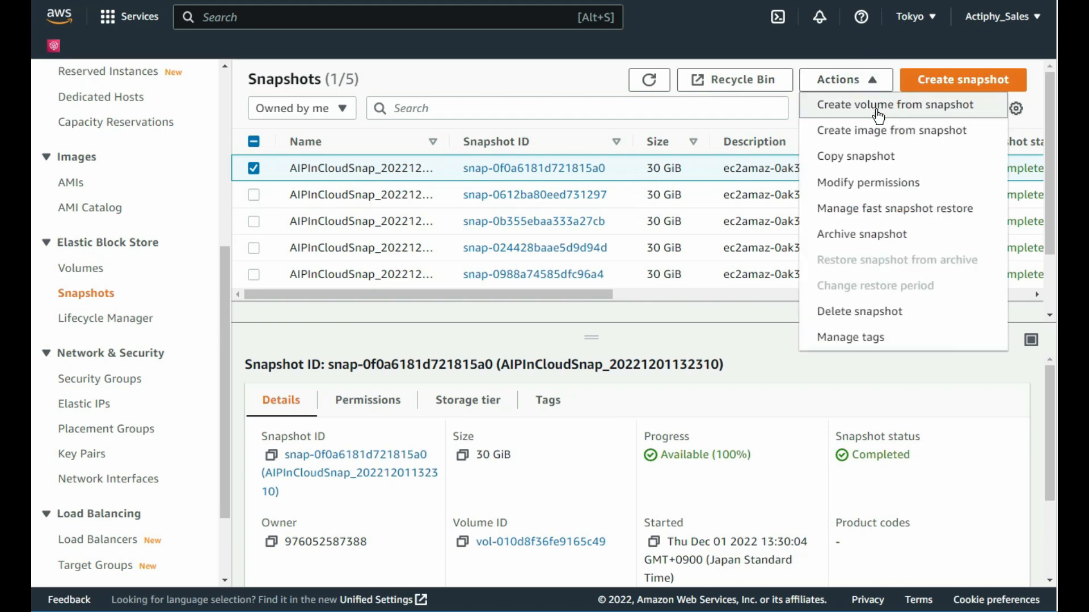
{"action": "left_click", "coordinate": [878, 115]}
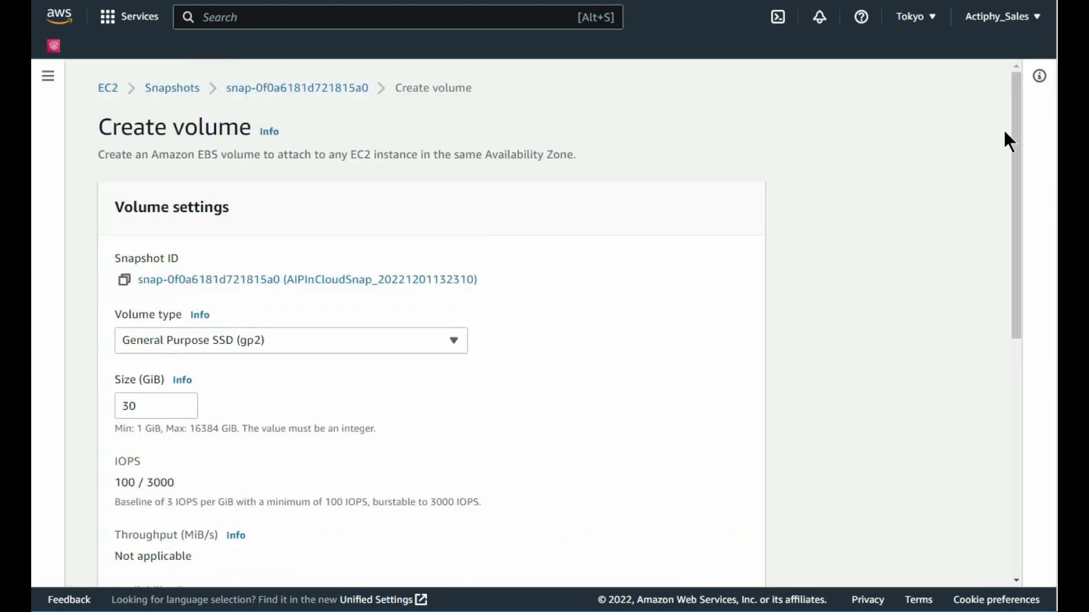
{"action": "left_click_drag", "start_coordinate": [1012, 127], "coordinate": [1012, 216]}
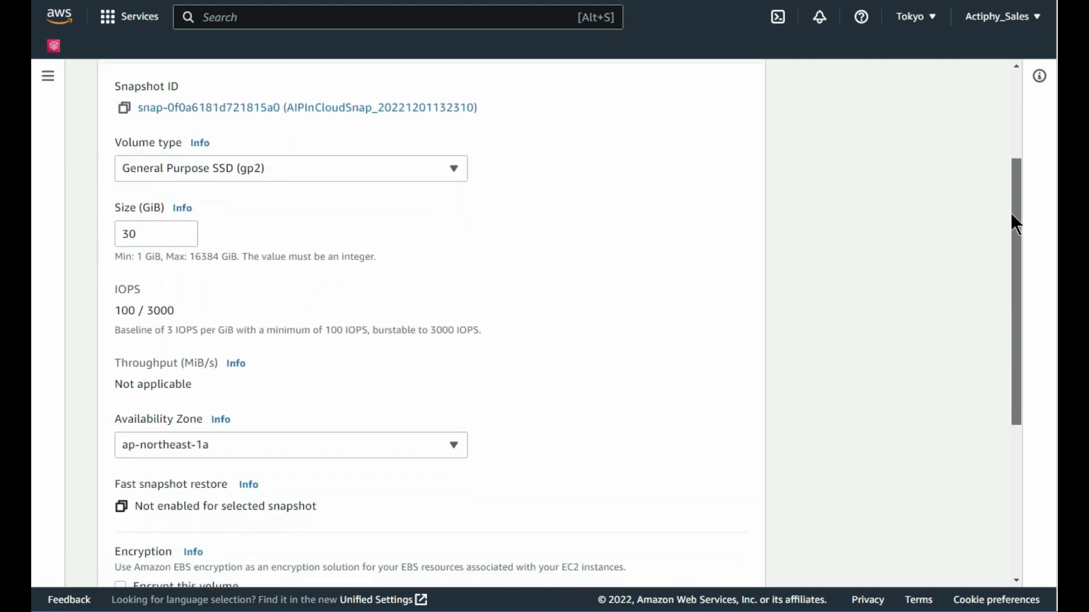
{"action": "left_click", "coordinate": [452, 442]}
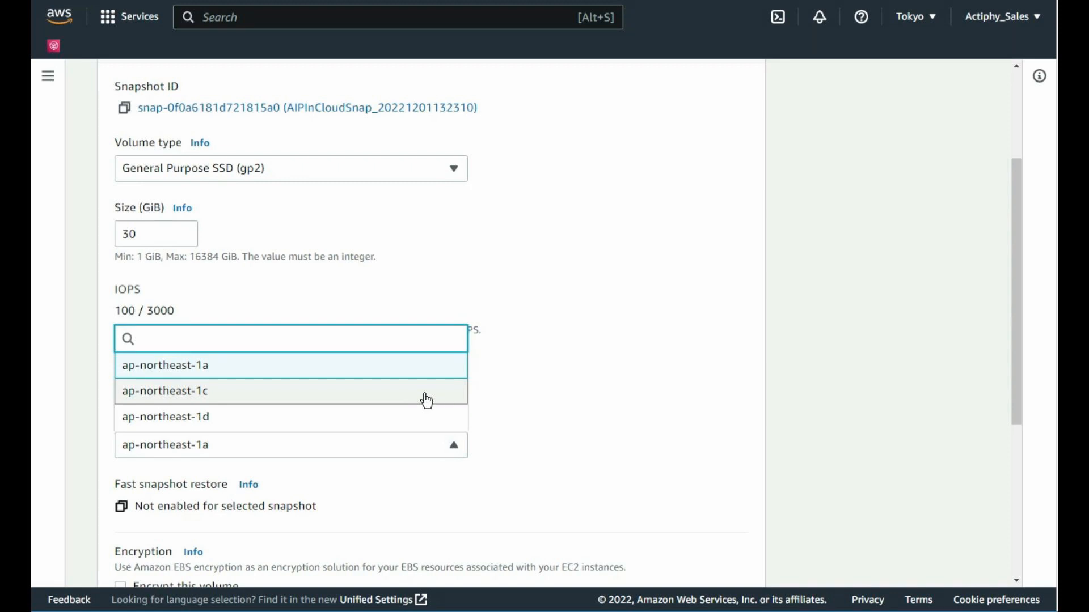
{"action": "left_click", "coordinate": [425, 393]}
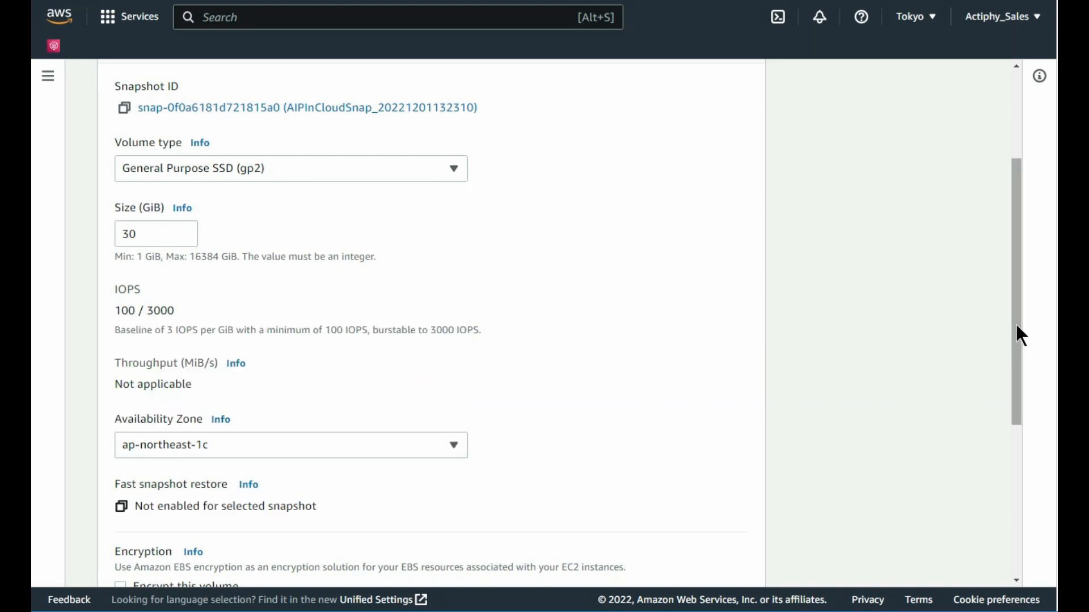
{"action": "left_click_drag", "start_coordinate": [1013, 316], "coordinate": [1012, 482]}
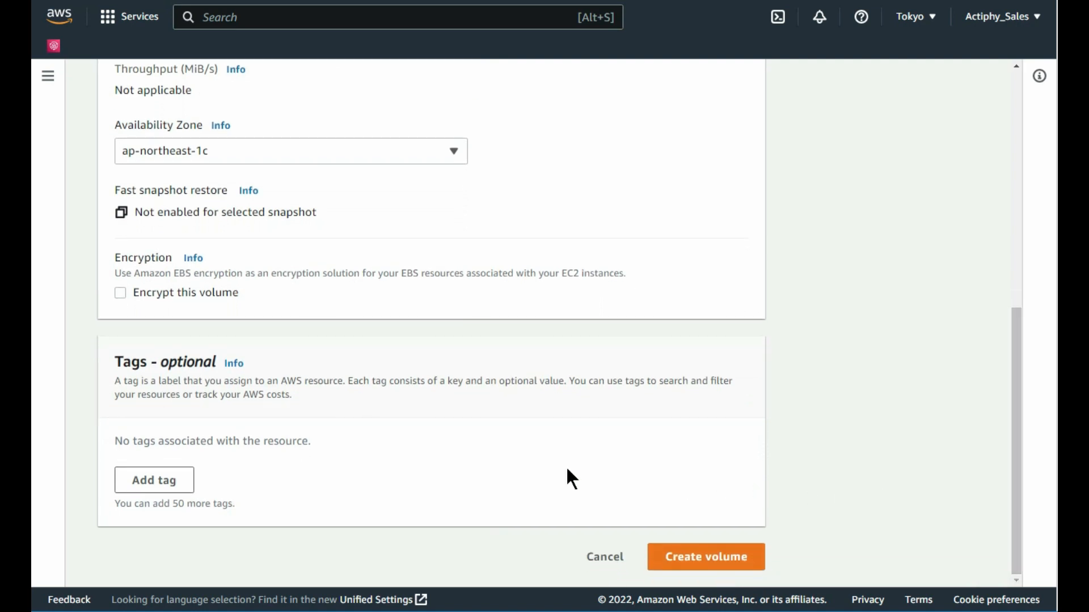
Step: Tag the new volume with Name = test-ec2-standby
{"action": "left_click", "coordinate": [161, 482]}
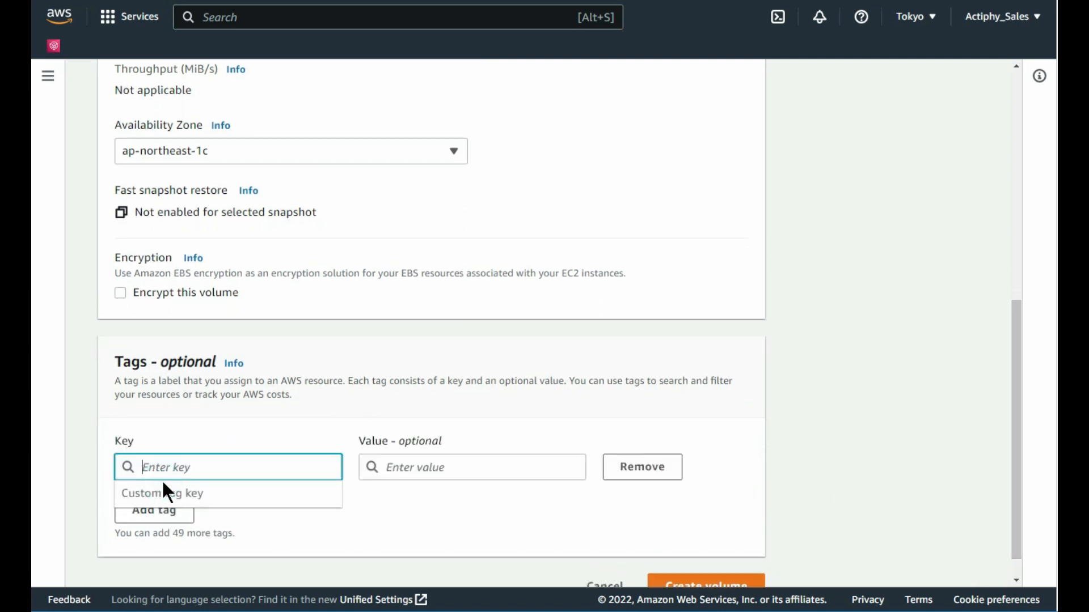
{"action": "type", "text": "Name"}
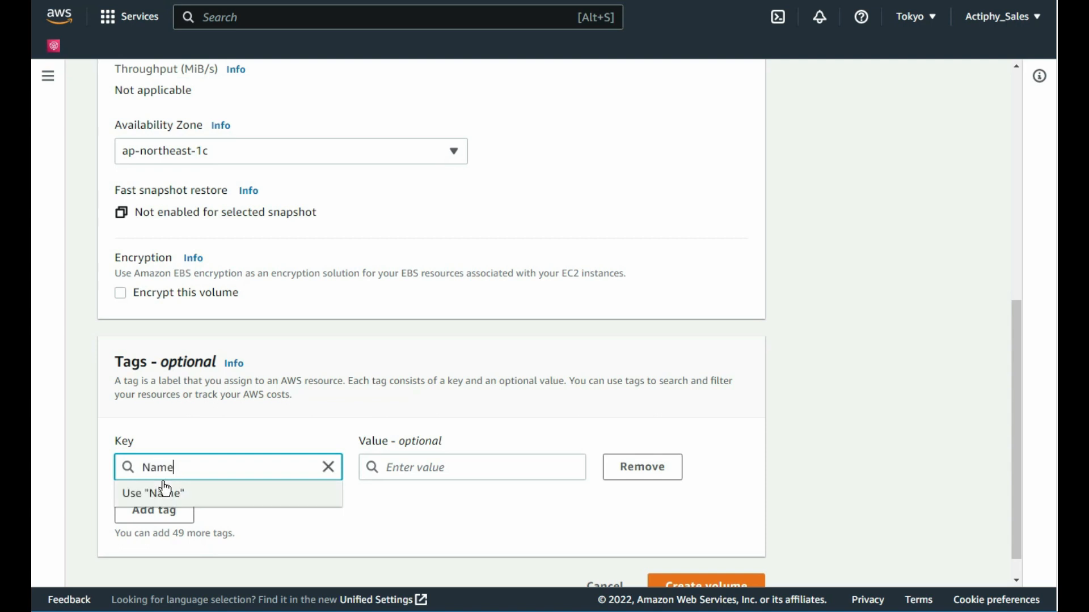
{"action": "key", "text": "Tab"}
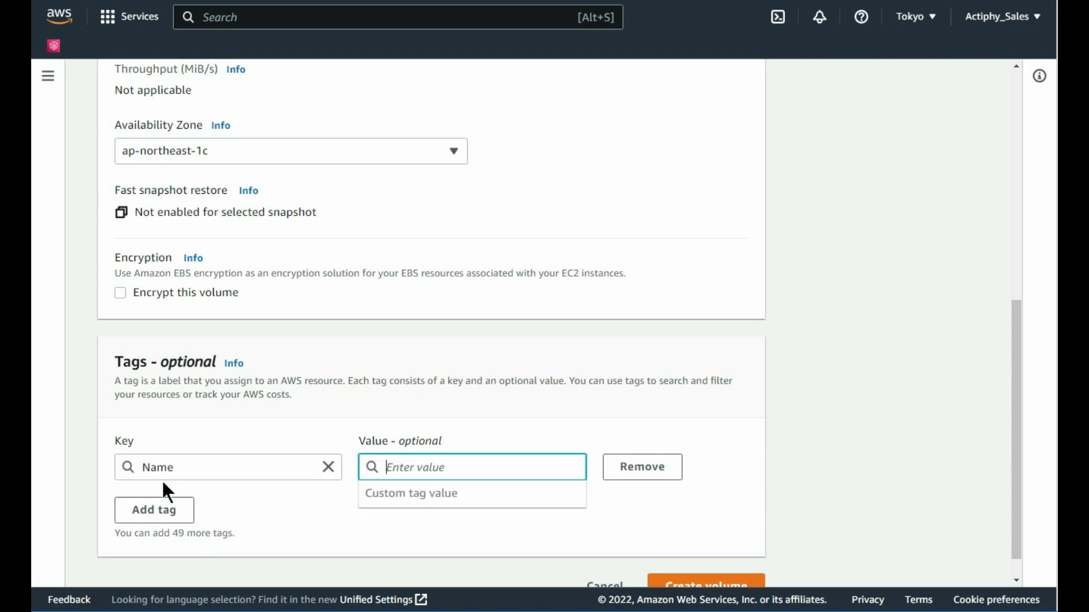
{"action": "type", "text": "te"}
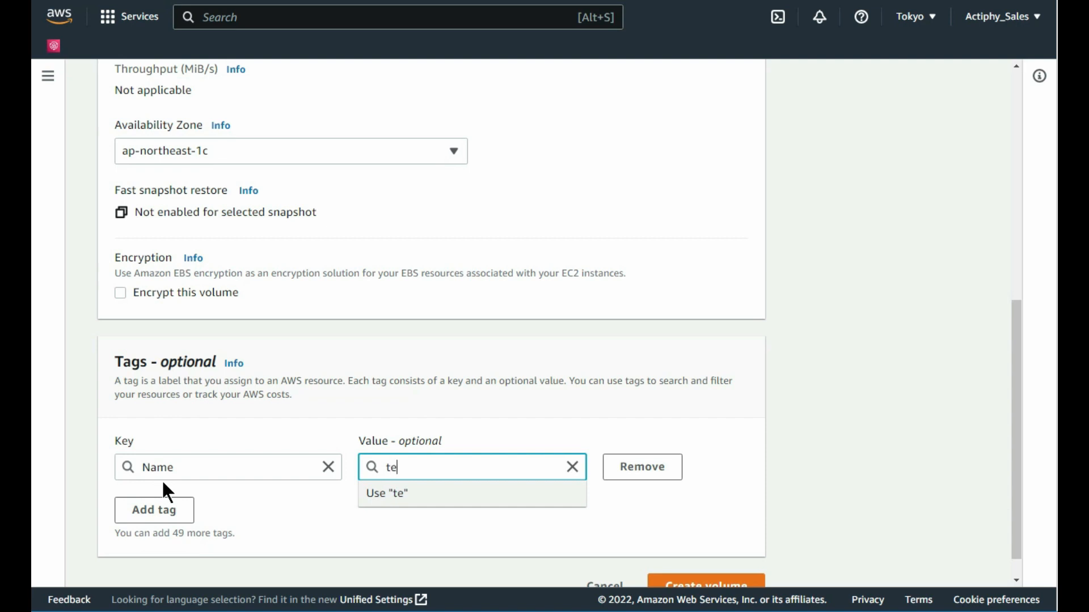
{"action": "type", "text": "st-ec2-standby"}
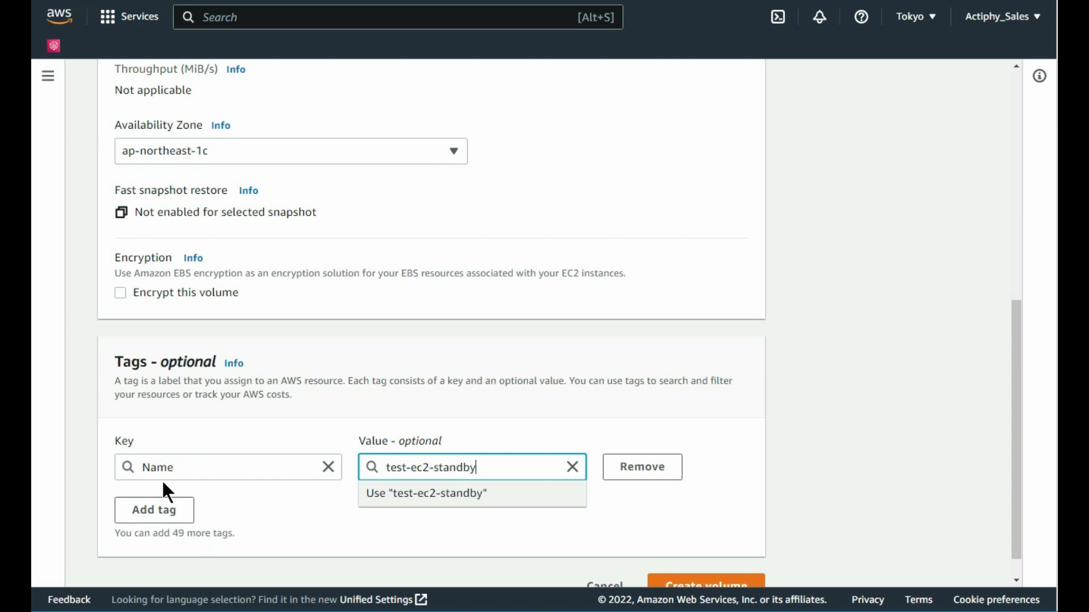
{"action": "left_click_drag", "start_coordinate": [1017, 454], "coordinate": [1018, 498]}
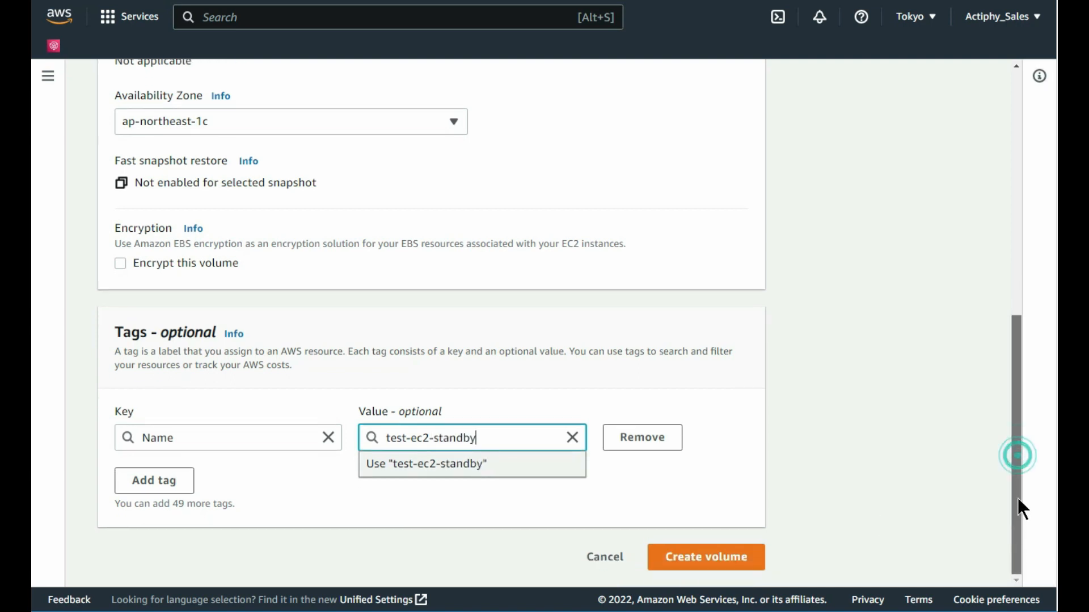
Step: Create the test-ec2-standby volume, confirm it is available in Volumes, then go to Instances
{"action": "left_click", "coordinate": [713, 563]}
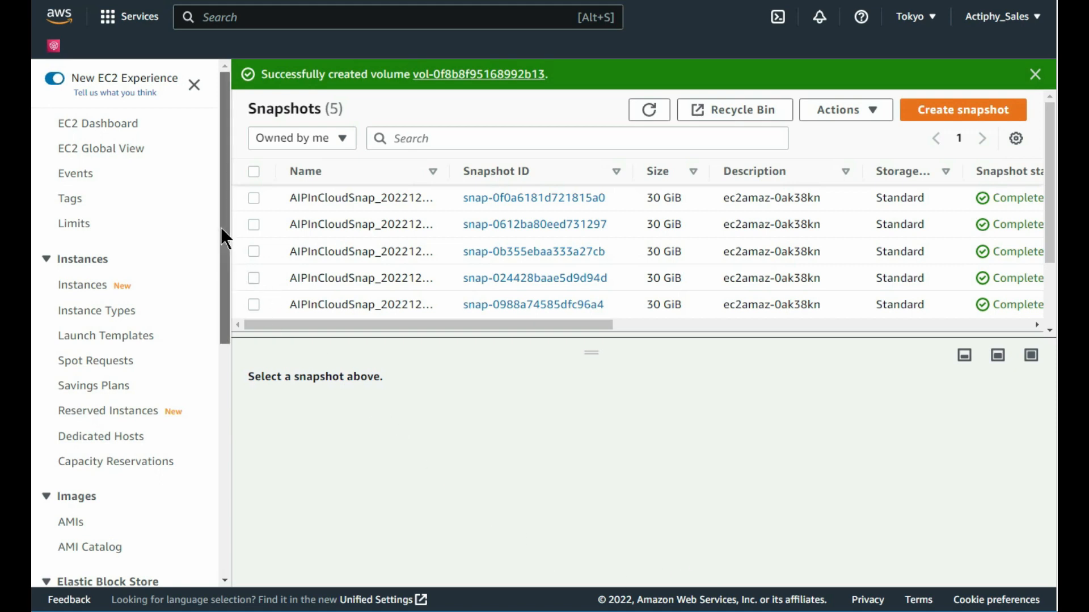
{"action": "left_click_drag", "start_coordinate": [222, 230], "coordinate": [203, 399]}
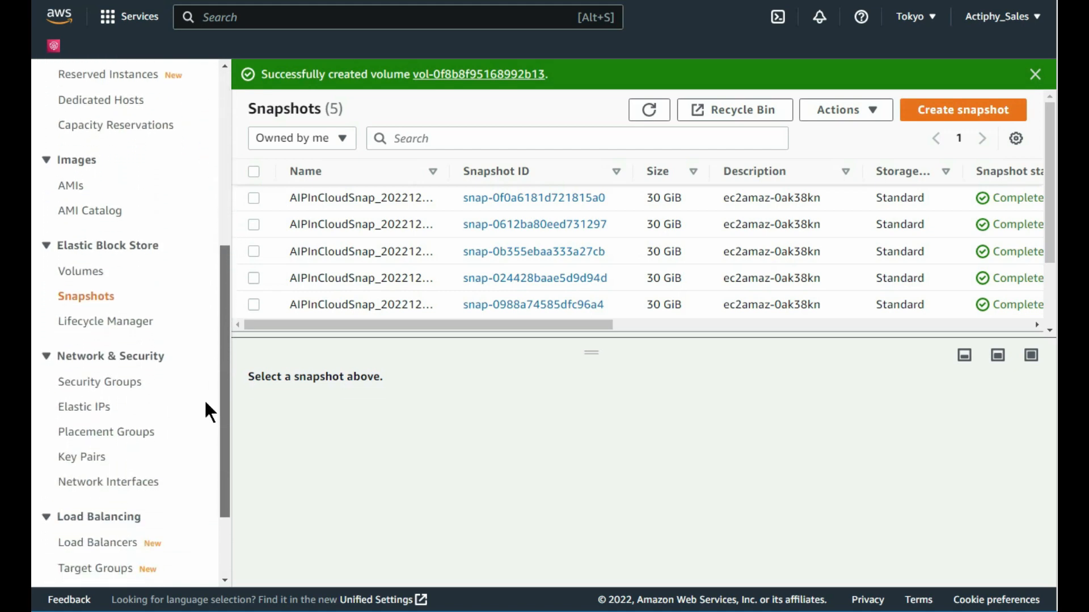
{"action": "left_click", "coordinate": [86, 274]}
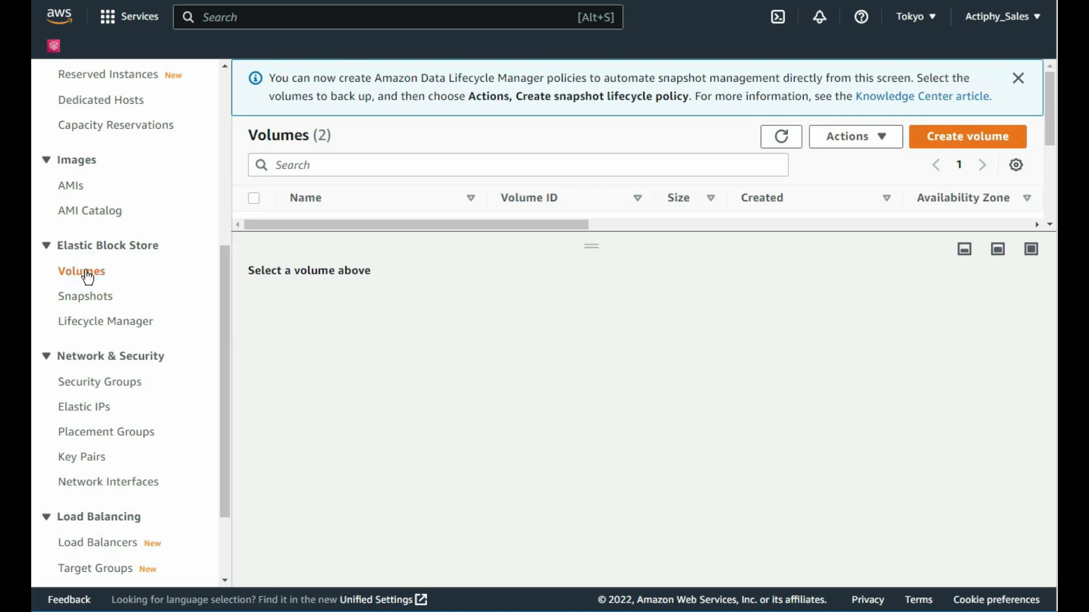
{"action": "left_click", "coordinate": [1018, 78]}
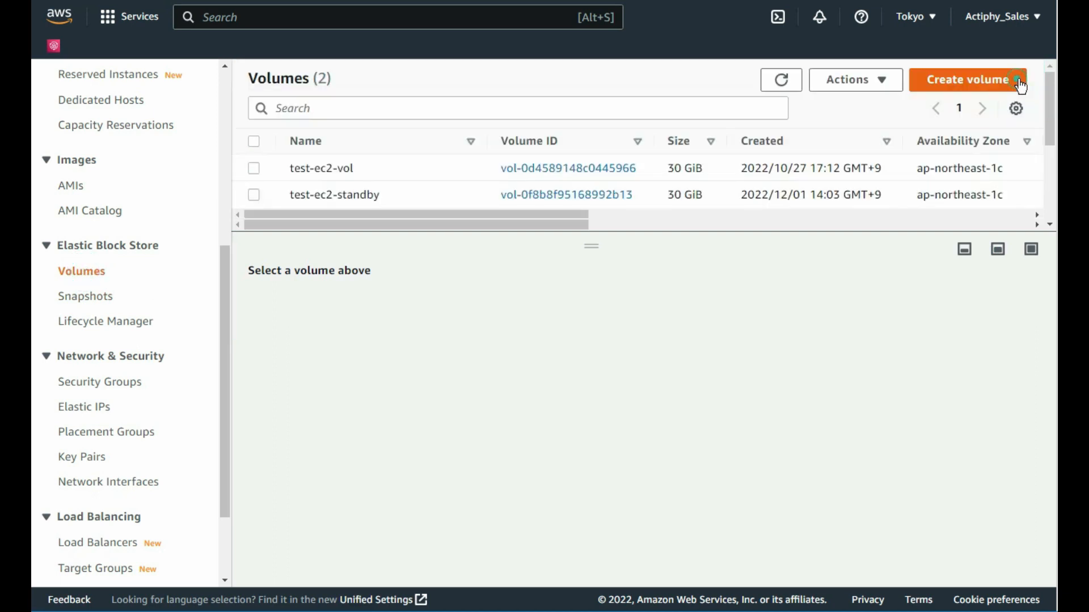
{"action": "left_click", "coordinate": [255, 196]}
{"action": "left_click_drag", "start_coordinate": [600, 253], "coordinate": [603, 246]}
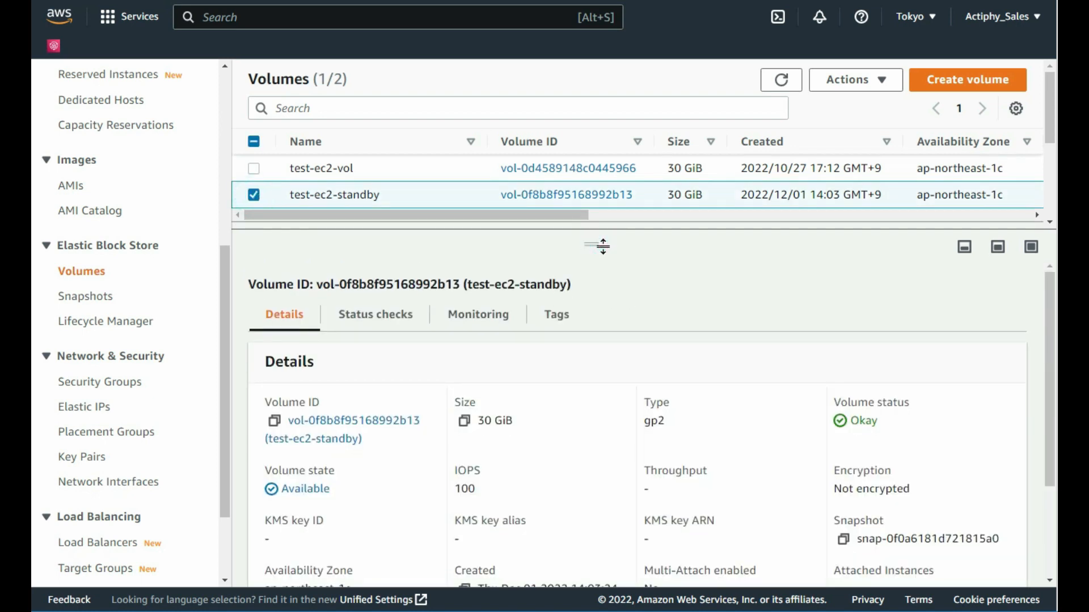
{"action": "scroll", "coordinate": [231, 147], "scroll_direction": "up", "scroll_amount": 5}
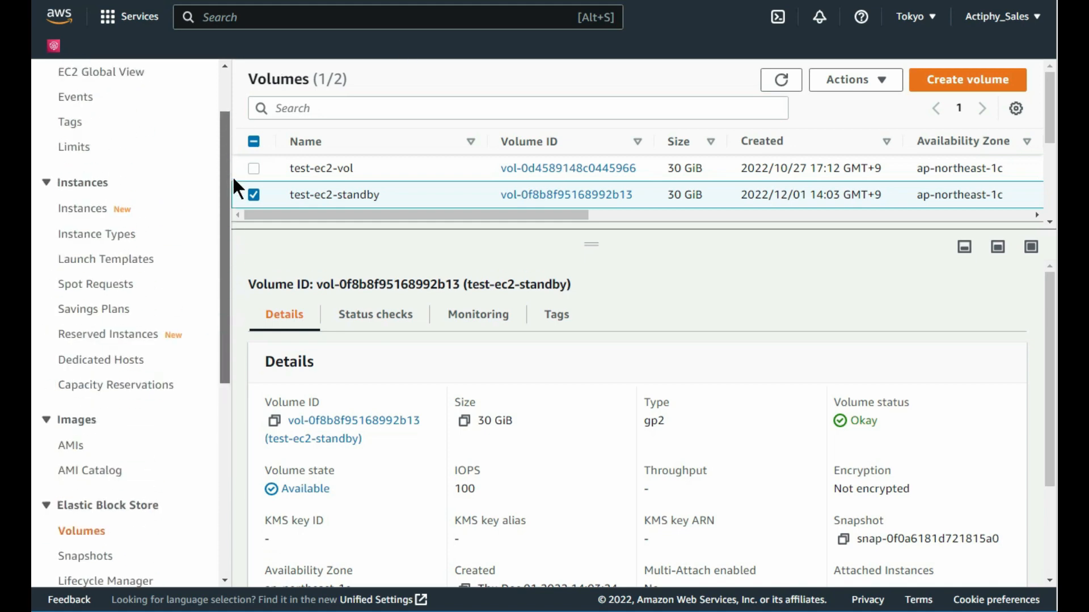
{"action": "left_click", "coordinate": [90, 220]}
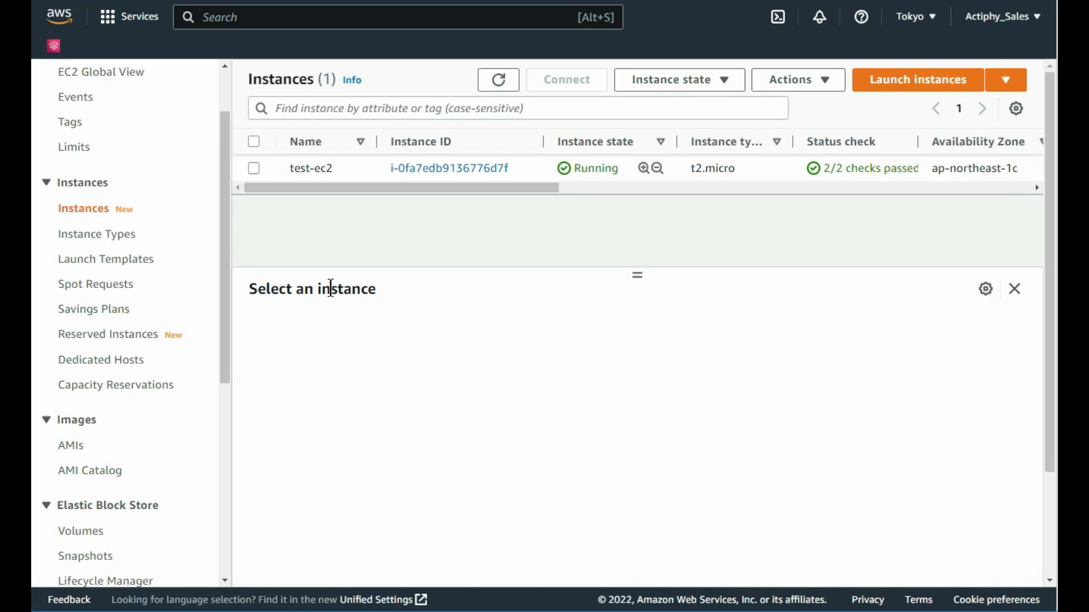
Step: Start launching a new instance and name it test-ec2-standby
{"action": "left_click", "coordinate": [919, 91]}
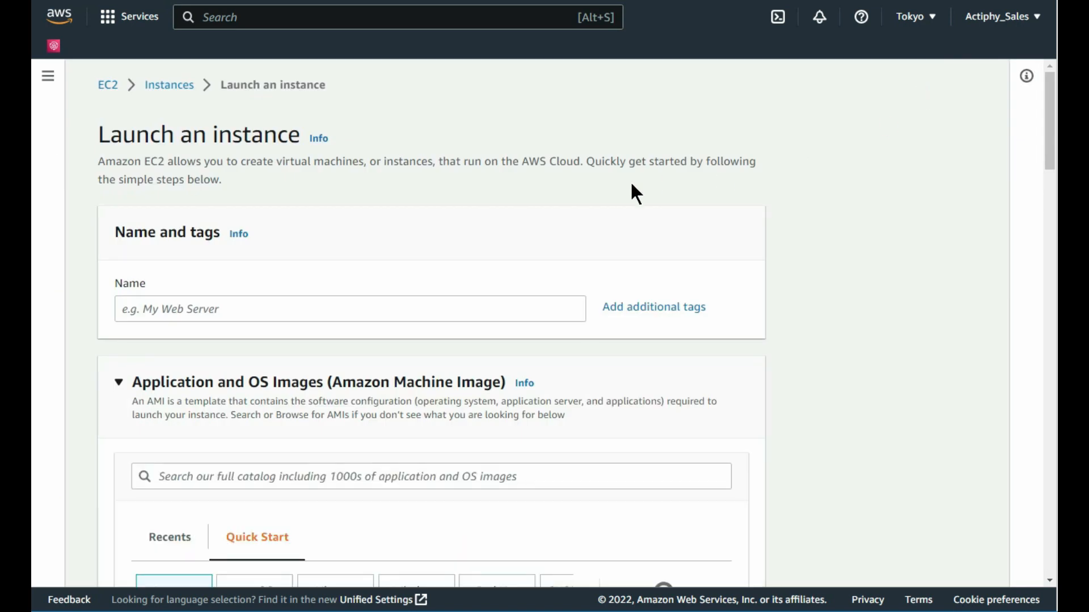
{"action": "left_click", "coordinate": [157, 312]}
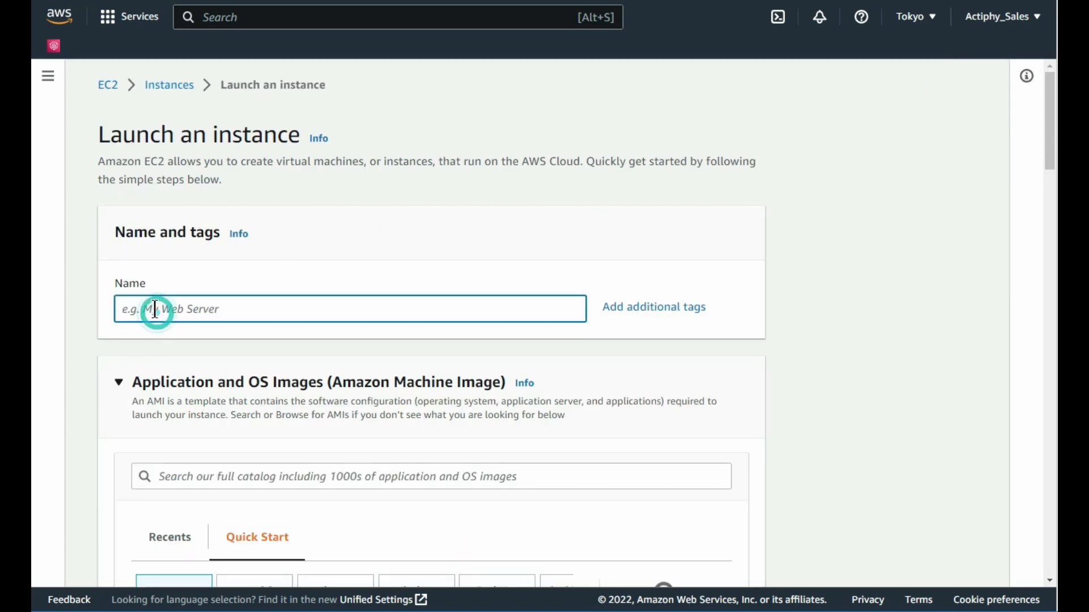
{"action": "type", "text": "test-ec2-standby"}
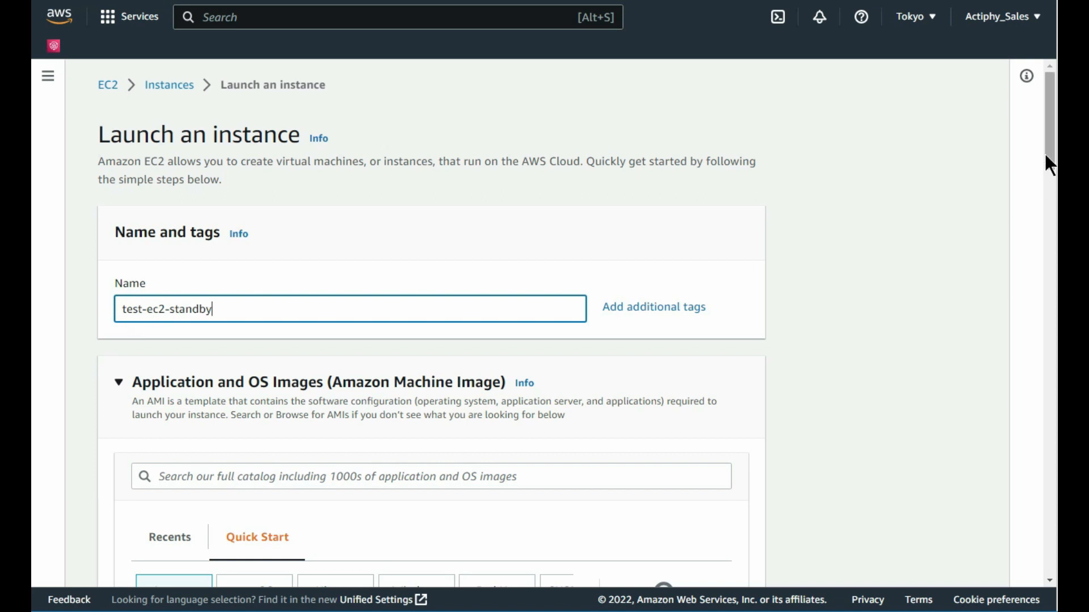
{"action": "left_click_drag", "start_coordinate": [1048, 150], "coordinate": [1042, 202]}
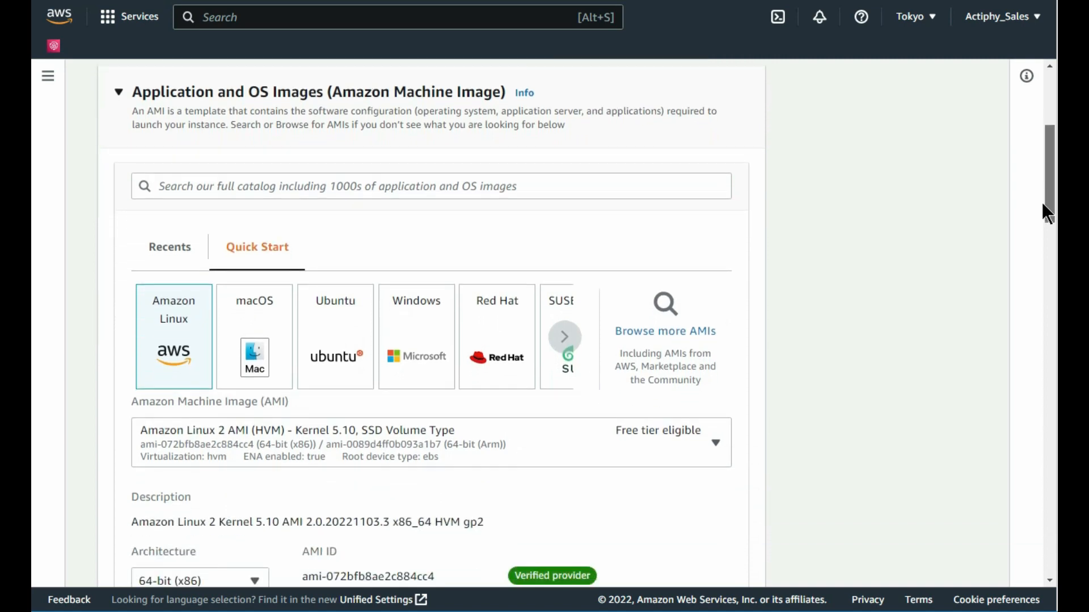
Step: Select community AMI Windows_Server-2016-English-Full-Base-2022.11.10 (ami-0500f721173678e54) for the instance
{"action": "left_click", "coordinate": [676, 358]}
{"action": "scroll", "coordinate": [674, 350], "scroll_direction": "down", "scroll_amount": 2}
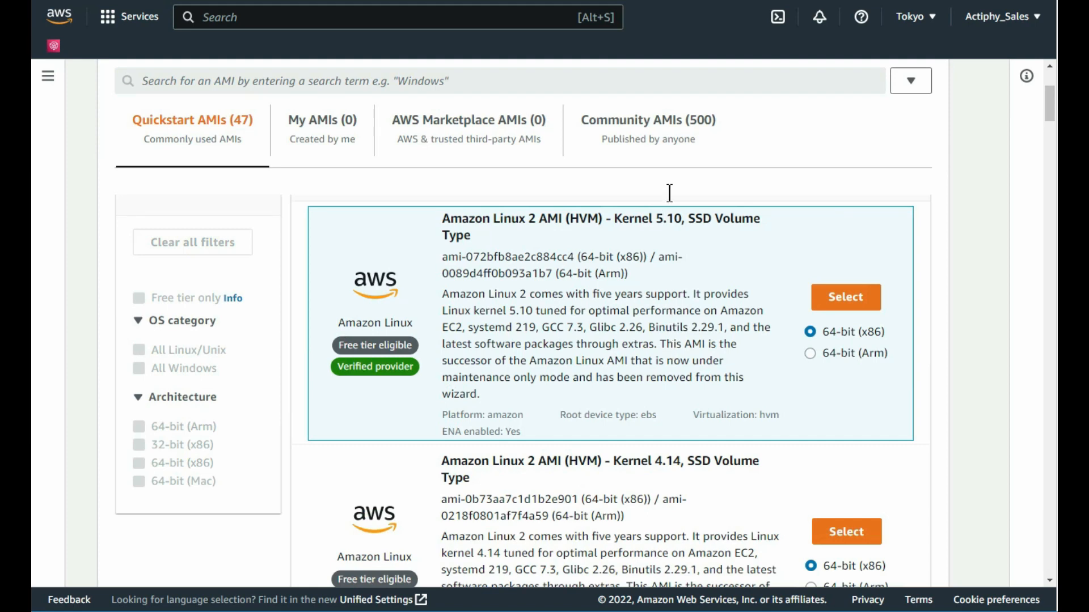
{"action": "left_click", "coordinate": [650, 146]}
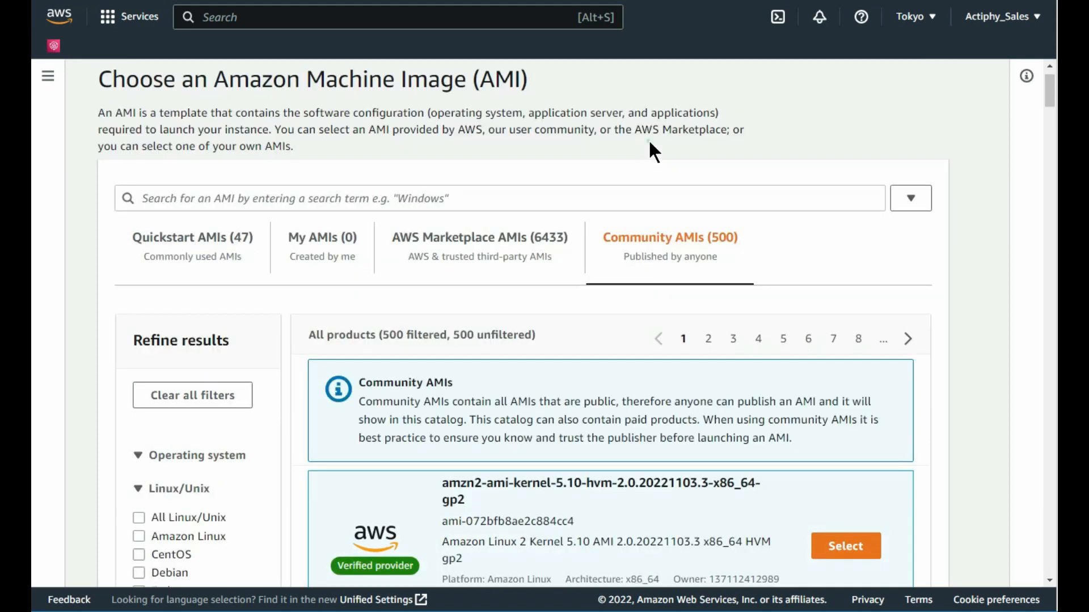
{"action": "left_click", "coordinate": [280, 199]}
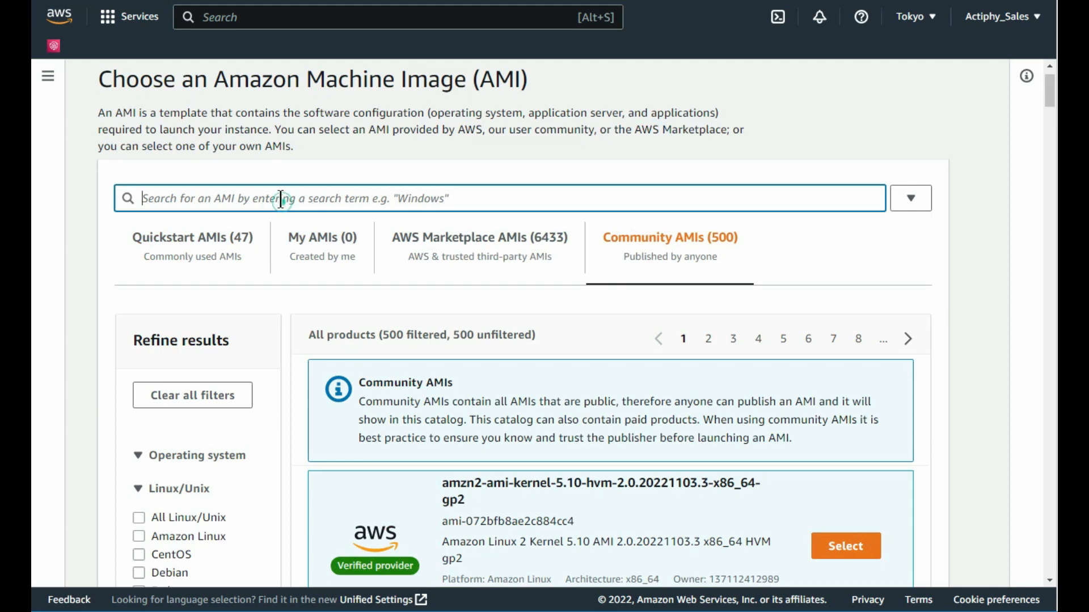
{"action": "type", "text": "Windows_Server-2016-English-Full-Base"}
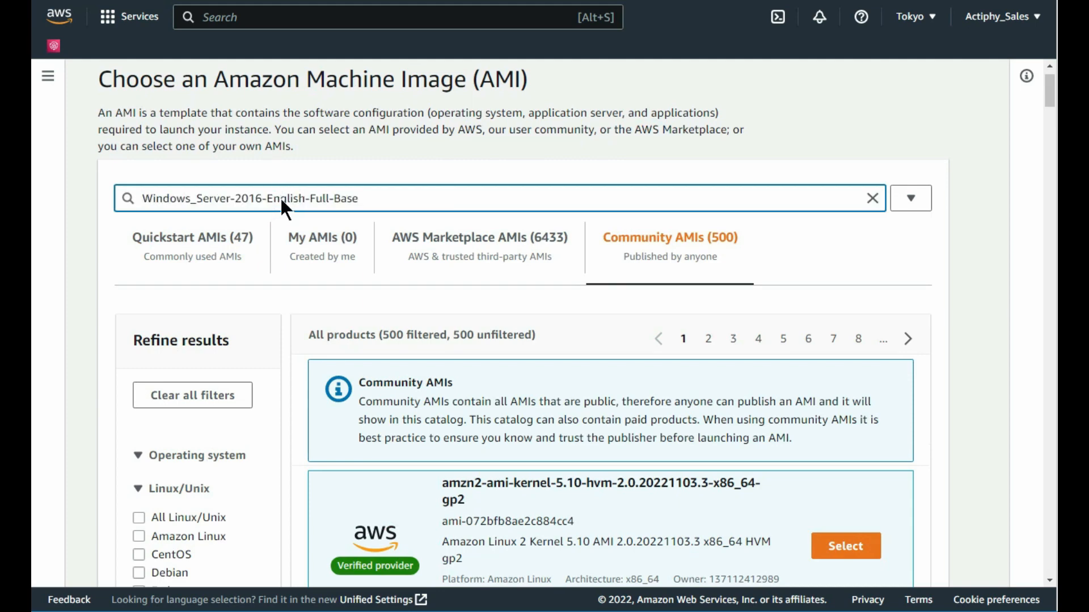
{"action": "key", "text": "Return"}
{"action": "scroll", "coordinate": [280, 196], "scroll_direction": "down", "scroll_amount": 2}
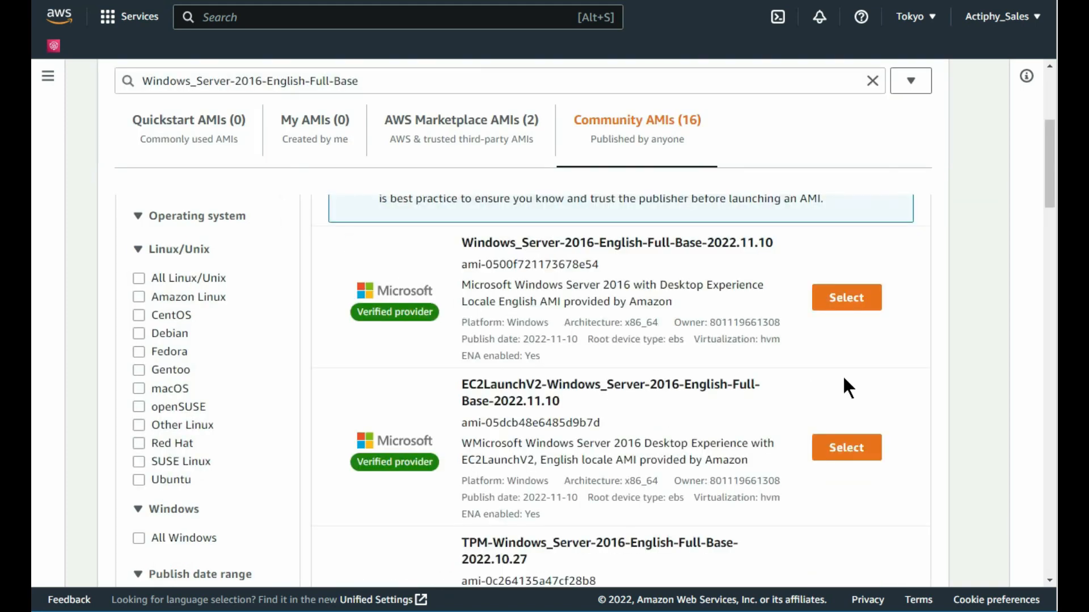
{"action": "left_click_drag", "start_coordinate": [1048, 198], "coordinate": [1048, 204]}
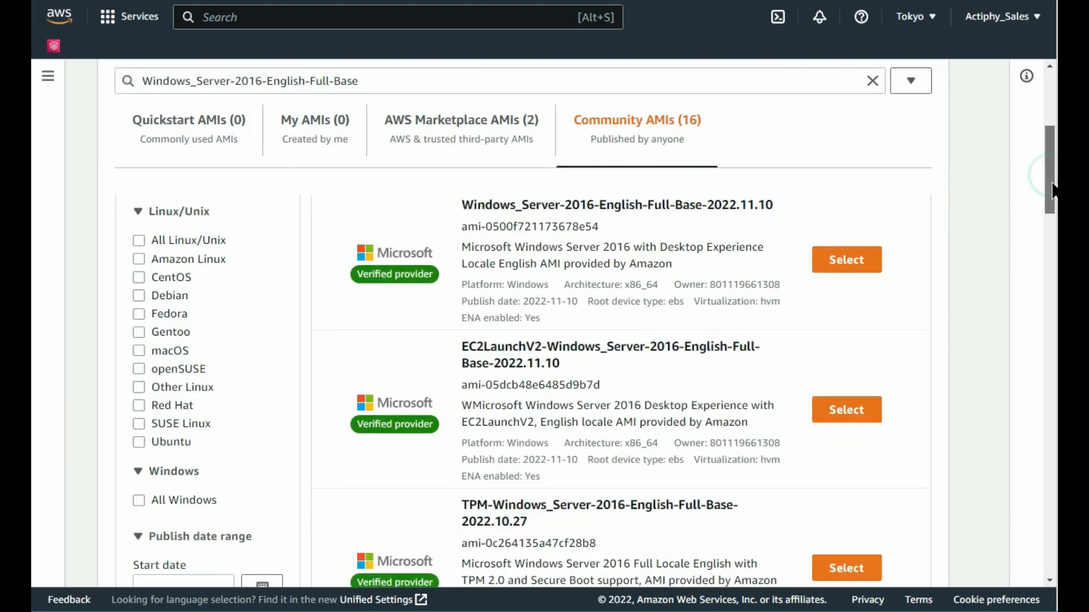
{"action": "left_click", "coordinate": [848, 261]}
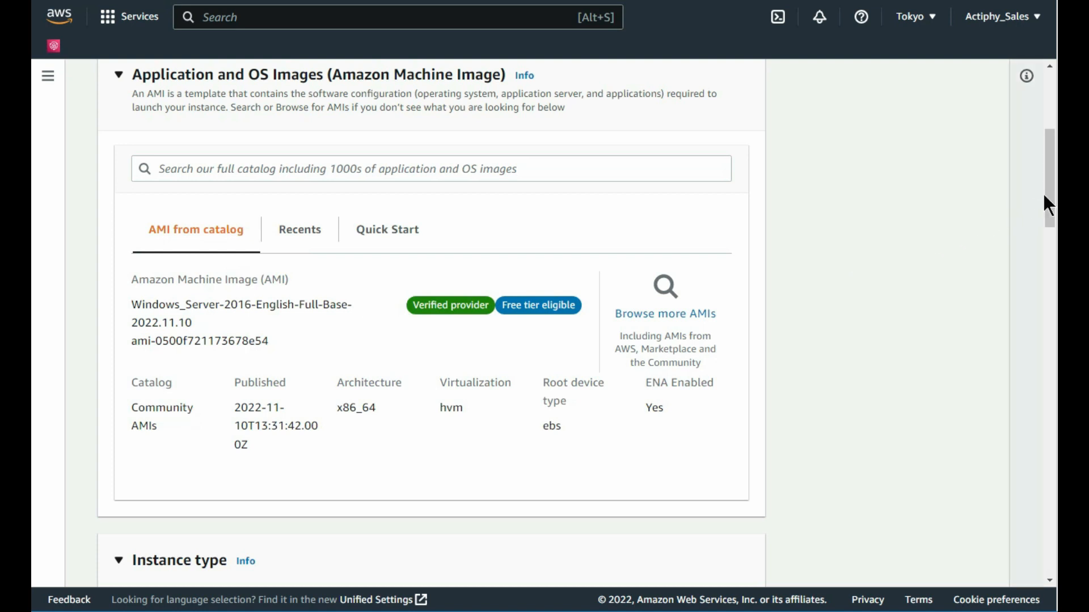
Step: Choose test-ec2-key as the instance's login key pair
{"action": "left_click_drag", "start_coordinate": [1048, 193], "coordinate": [1049, 247]}
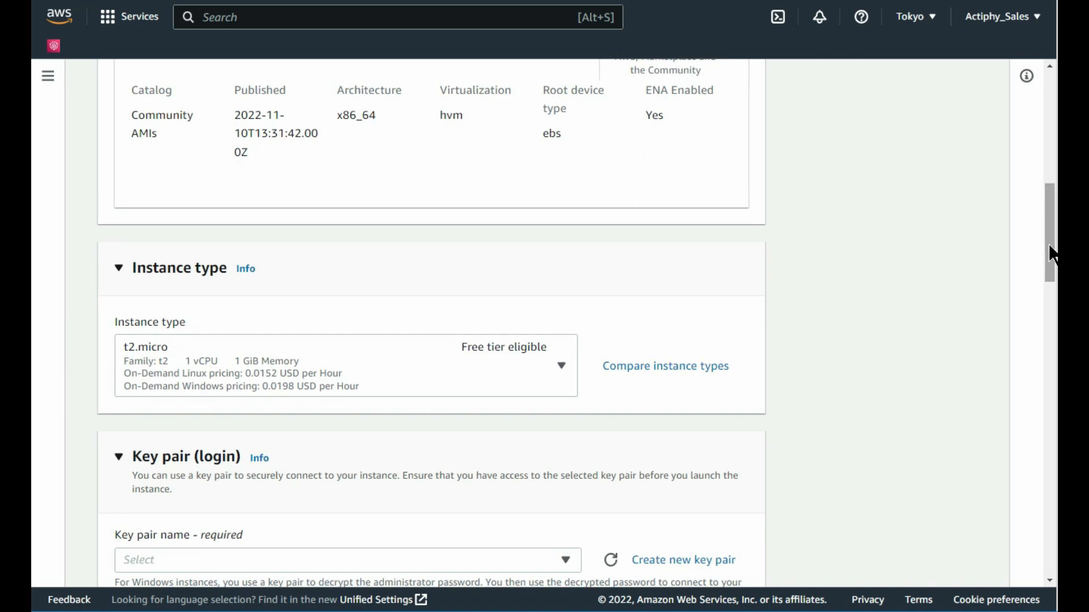
{"action": "left_click_drag", "start_coordinate": [1051, 253], "coordinate": [1045, 307]}
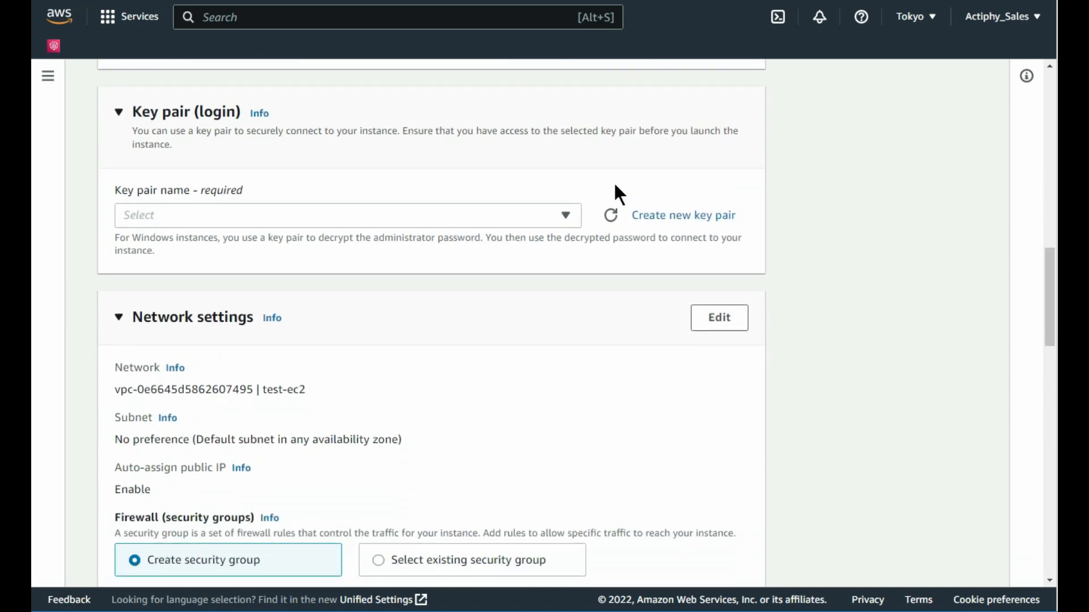
{"action": "left_click", "coordinate": [566, 215]}
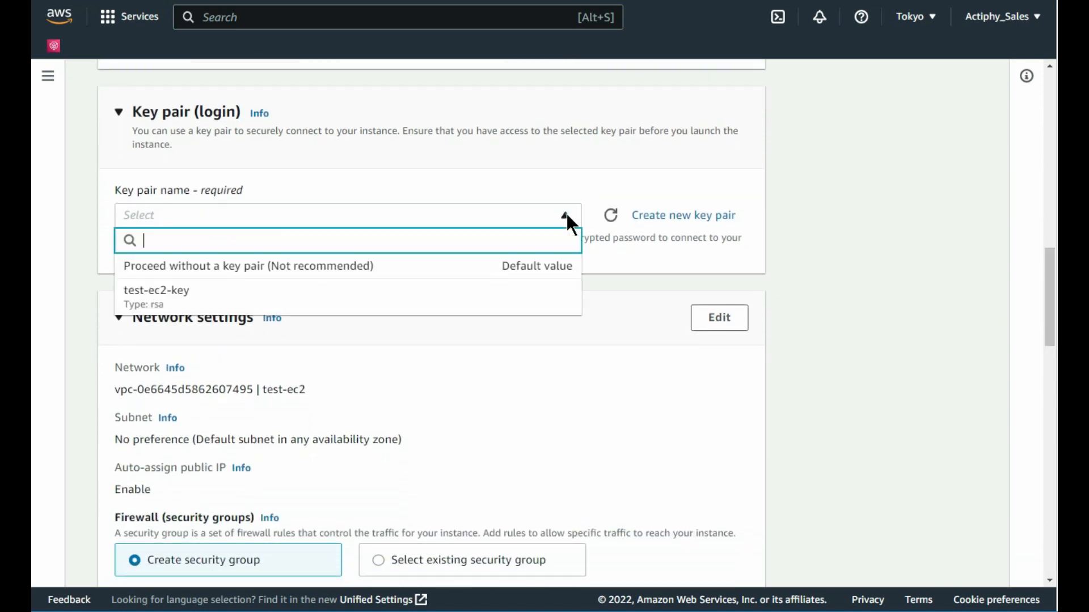
{"action": "left_click", "coordinate": [498, 298]}
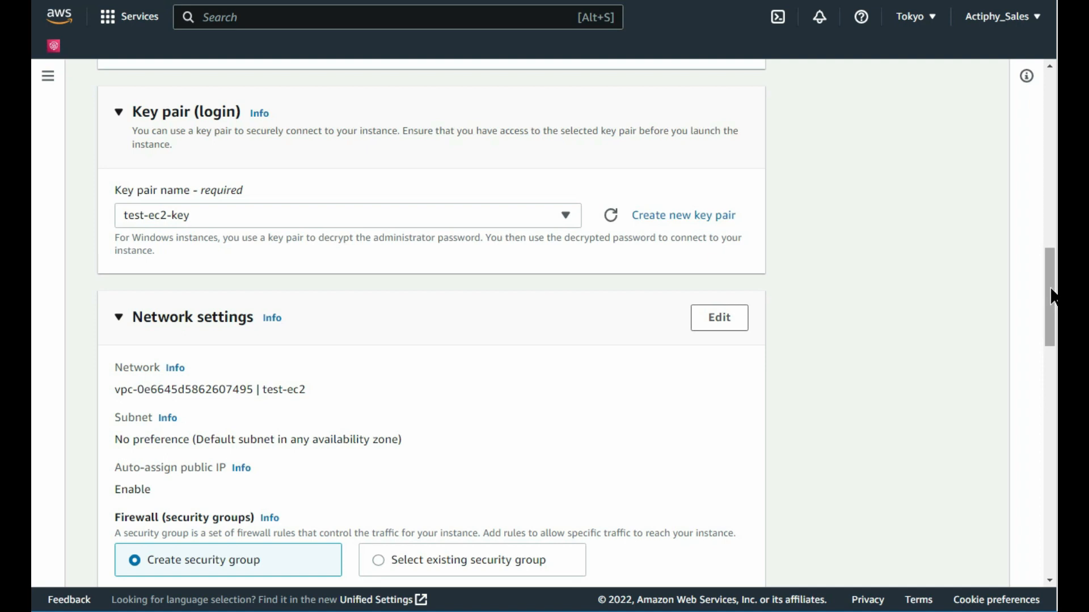
{"action": "left_click_drag", "start_coordinate": [1053, 299], "coordinate": [1053, 336]}
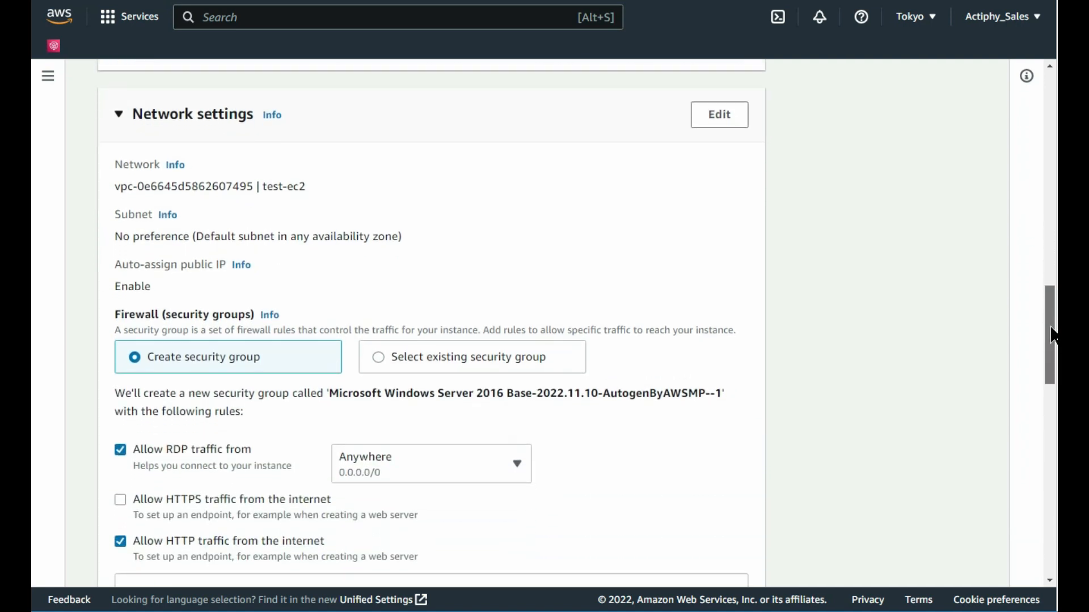
Step: Assign the existing launch-wizard-1 security group to the instance
{"action": "left_click", "coordinate": [379, 363]}
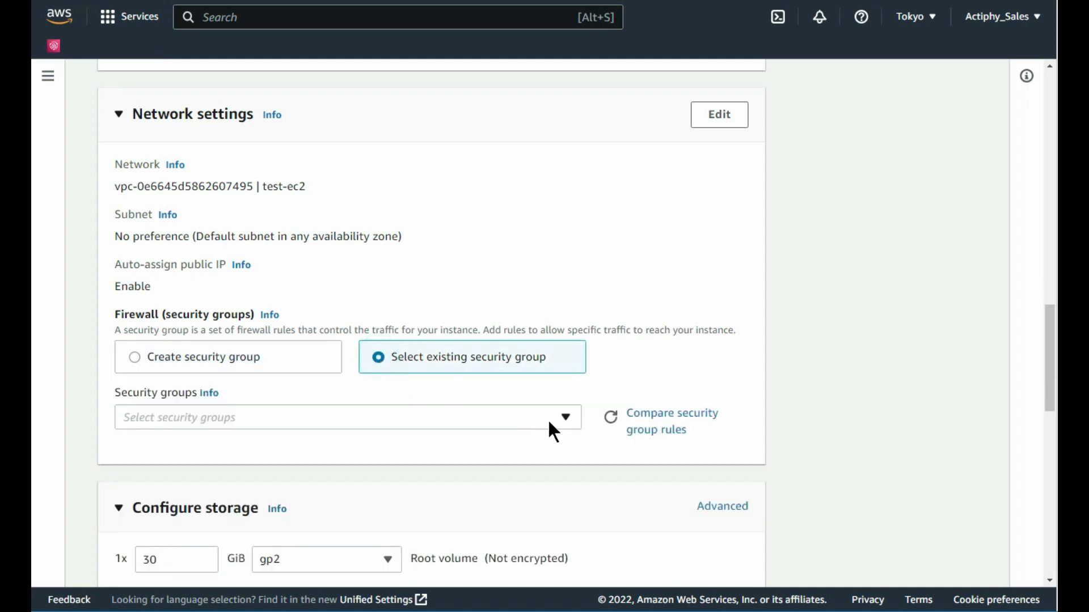
{"action": "left_click", "coordinate": [565, 417]}
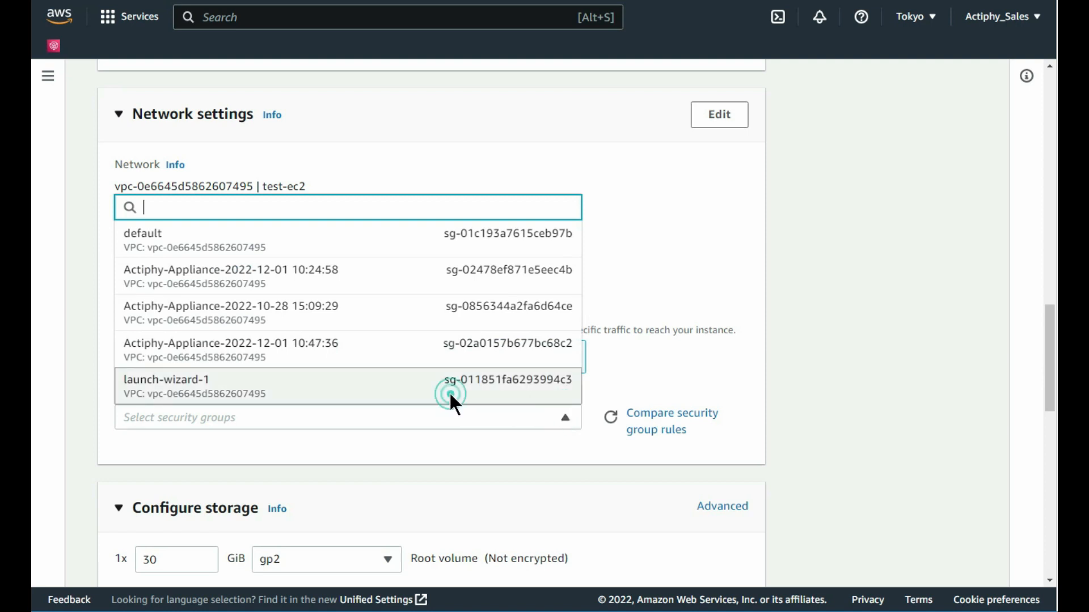
{"action": "left_click", "coordinate": [451, 396]}
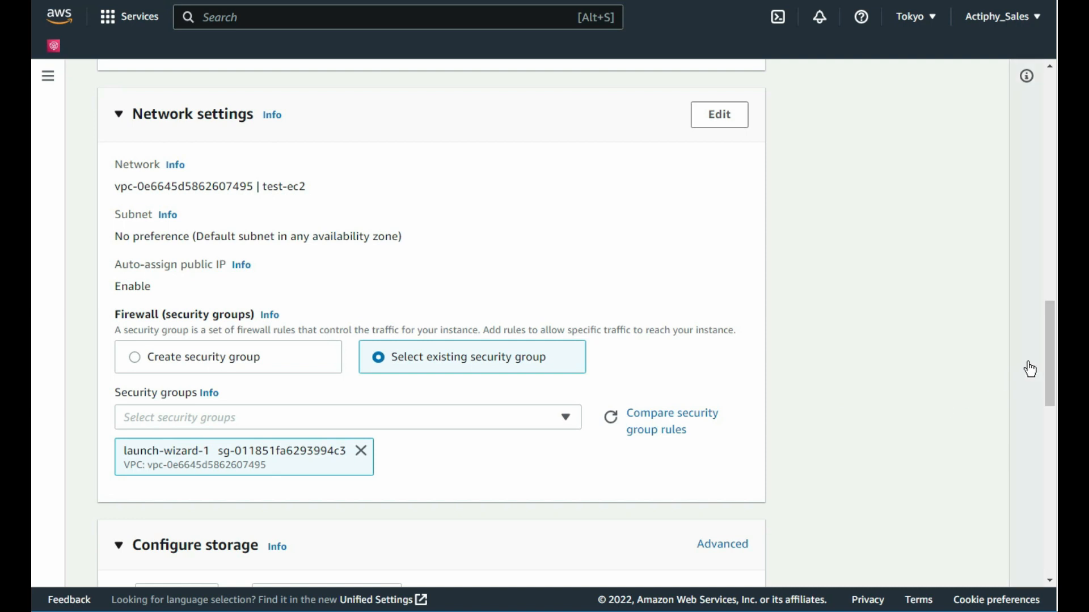
{"action": "left_click_drag", "start_coordinate": [1046, 342], "coordinate": [1056, 419]}
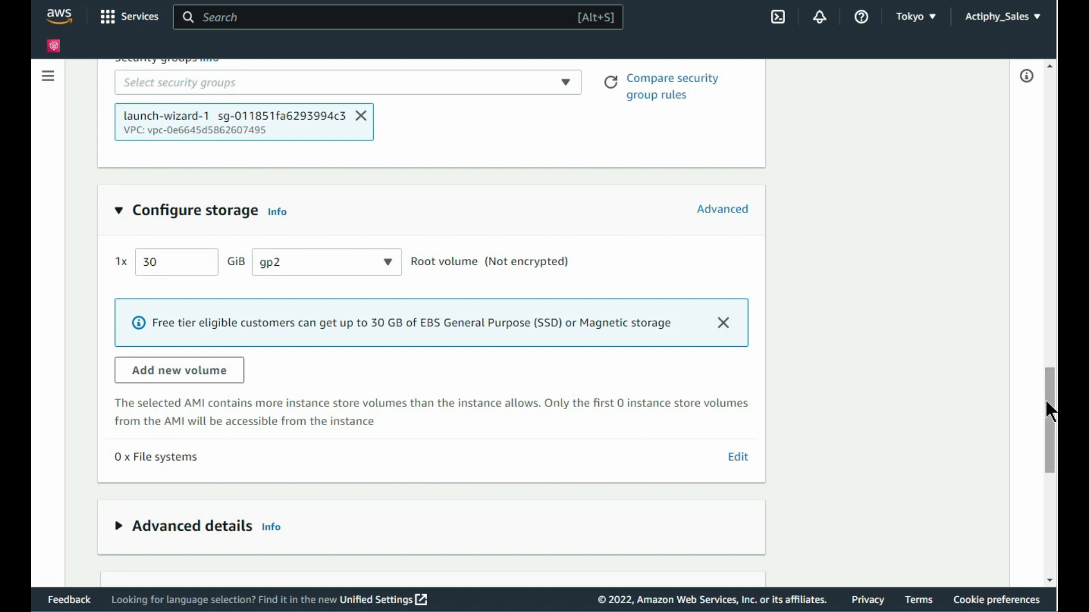
{"action": "left_click_drag", "start_coordinate": [1048, 406], "coordinate": [1057, 520]}
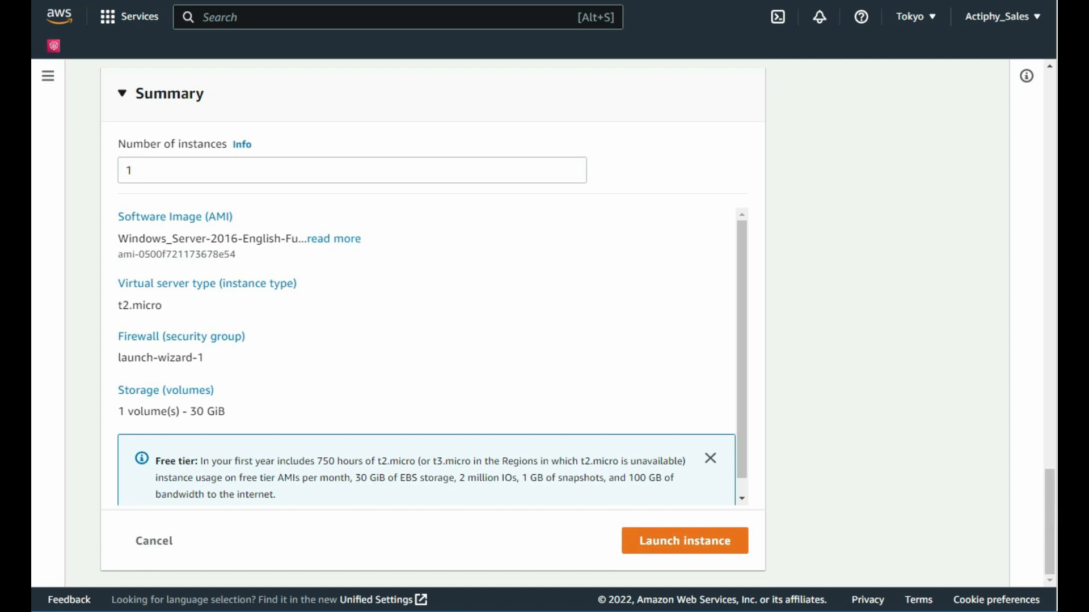
Step: Launch the instance and view all instances to see test-ec2-standby running
{"action": "left_click", "coordinate": [685, 541]}
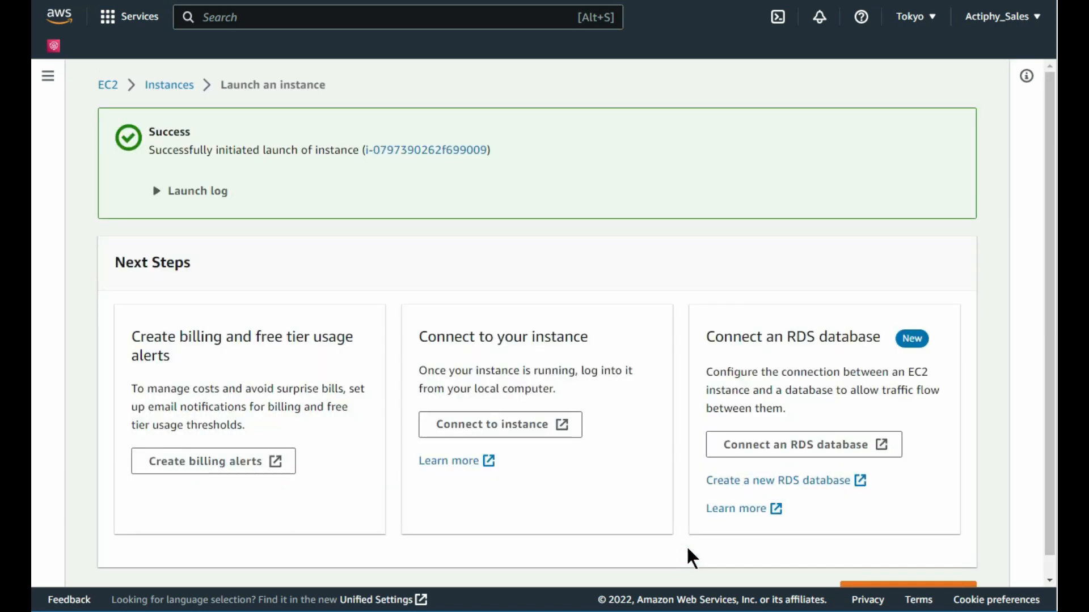
{"action": "left_click_drag", "start_coordinate": [1049, 474], "coordinate": [1050, 514]}
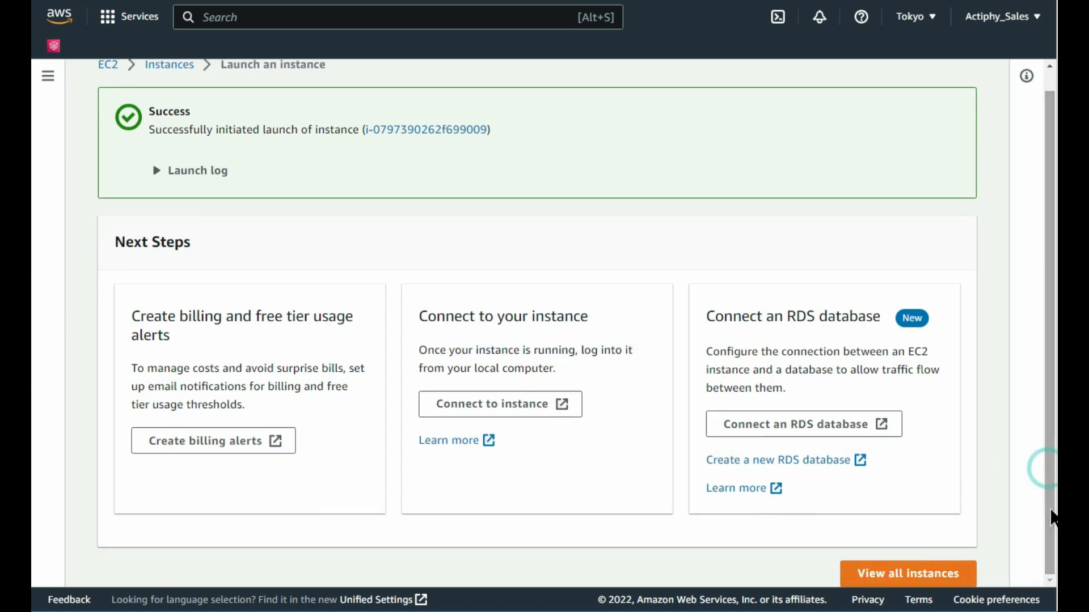
{"action": "left_click", "coordinate": [921, 574]}
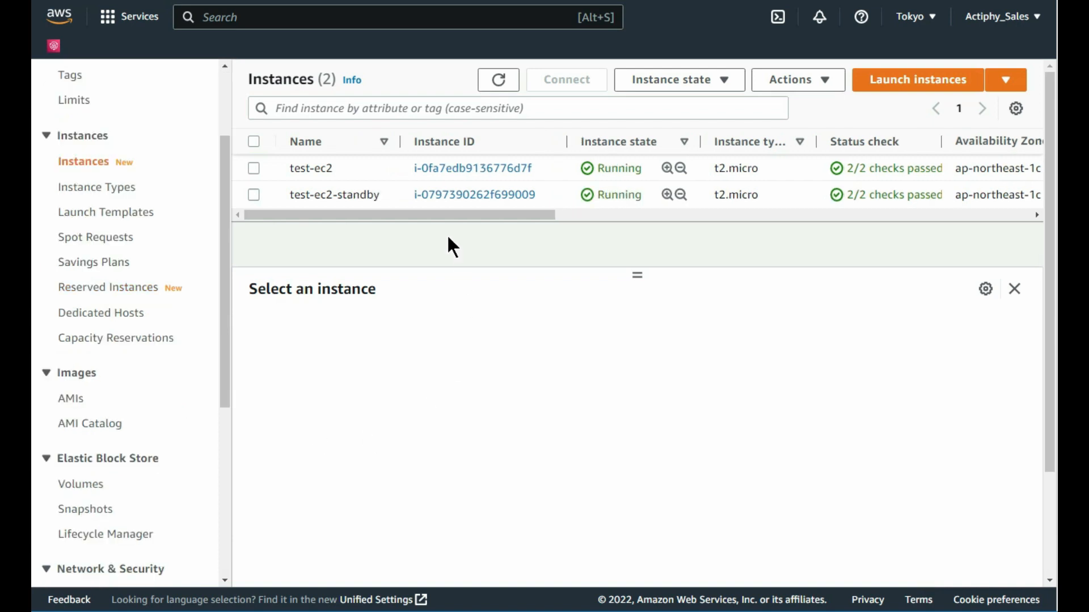
Step: Stop the test-ec2-standby instance and view its storage details, showing root device /dev/sda1
{"action": "left_click", "coordinate": [253, 195]}
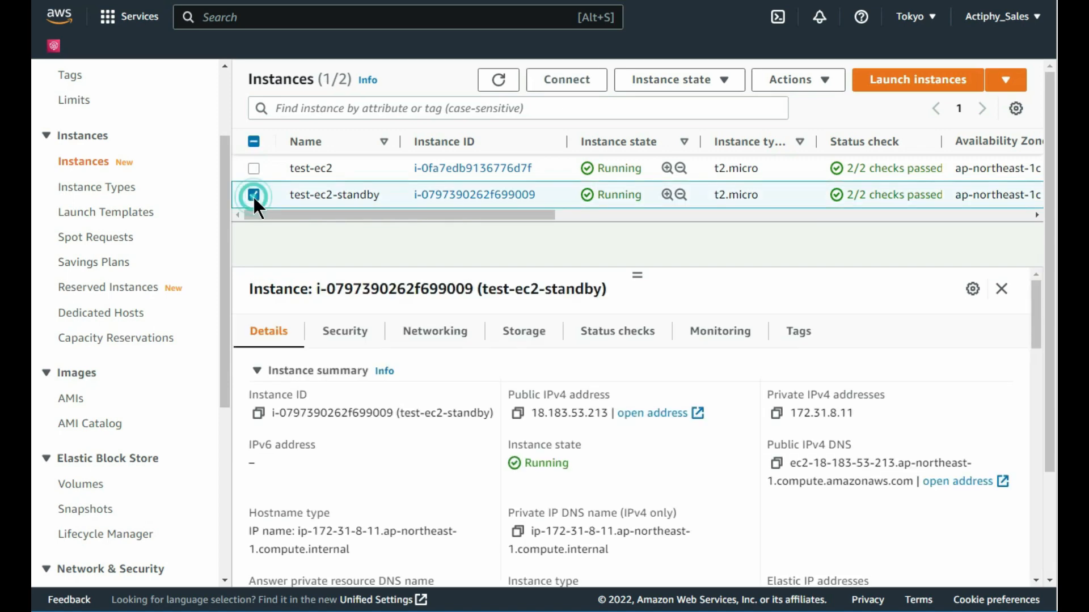
{"action": "left_click", "coordinate": [720, 89]}
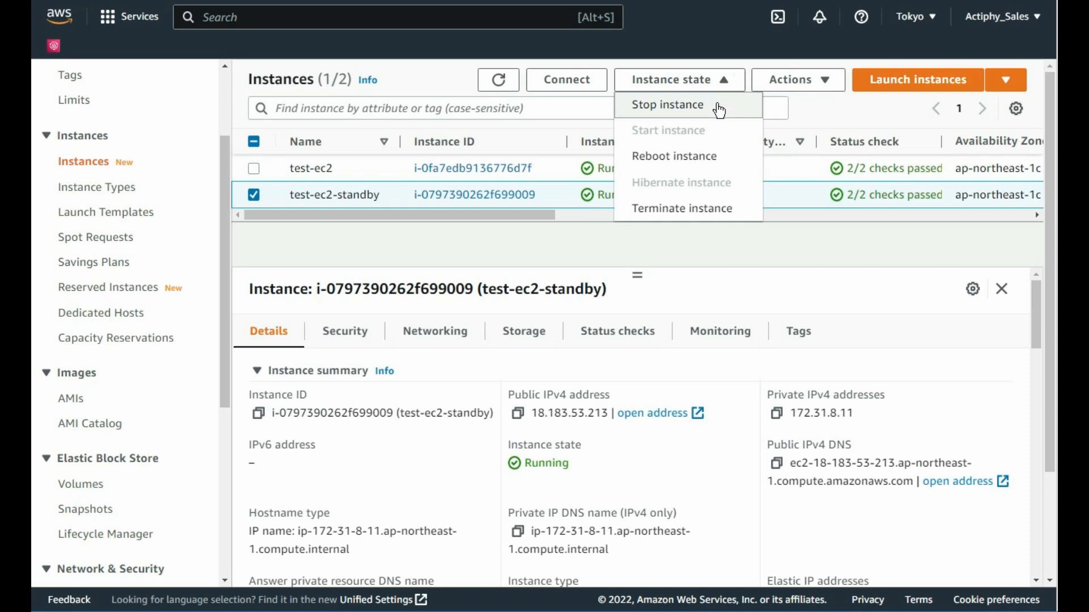
{"action": "left_click", "coordinate": [719, 107]}
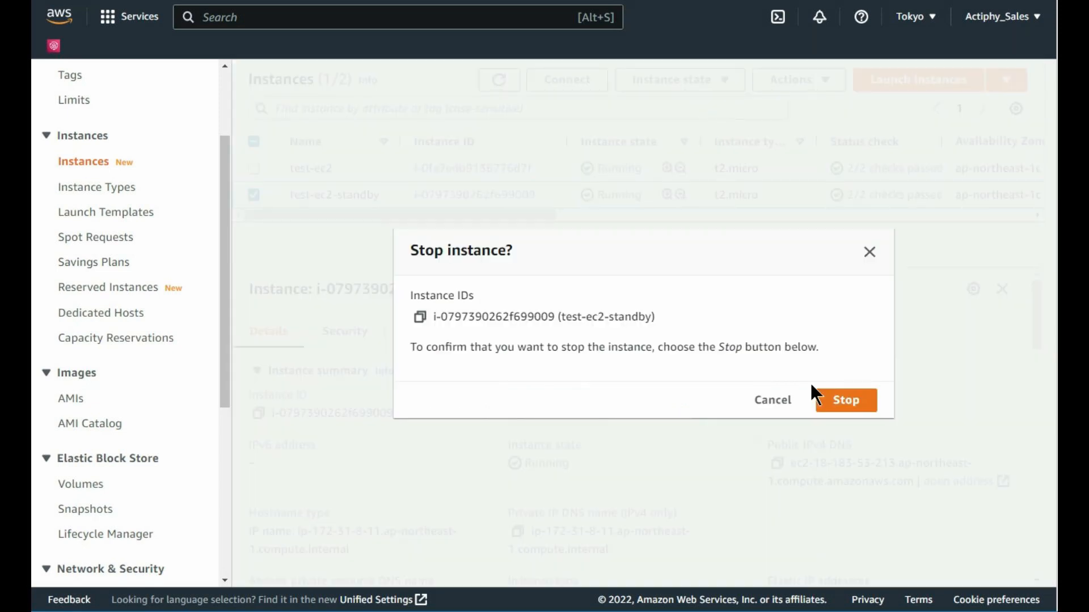
{"action": "left_click", "coordinate": [849, 403]}
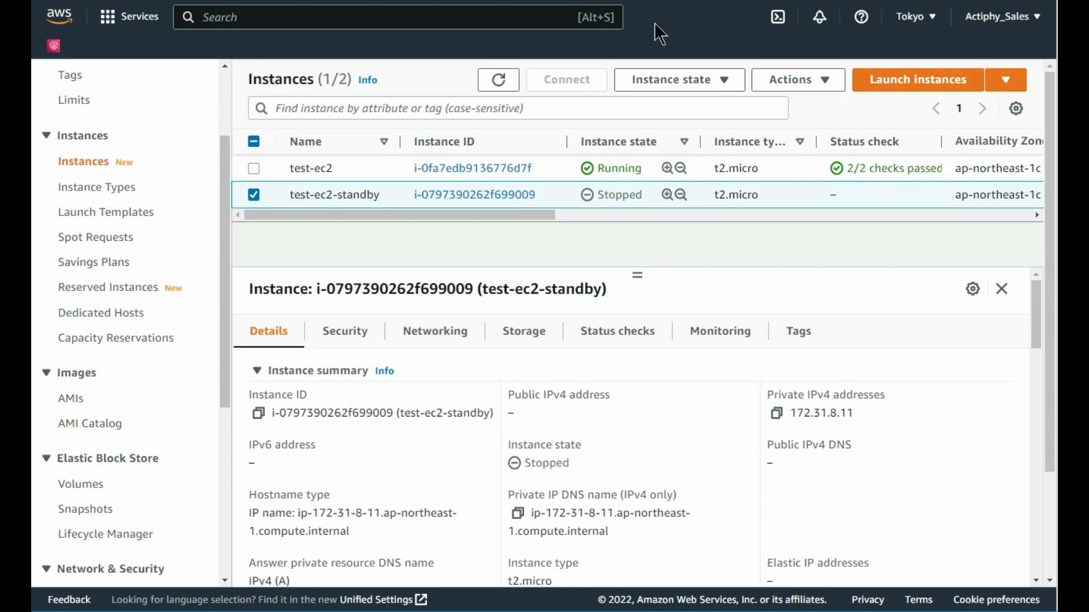
{"action": "left_click", "coordinate": [533, 334]}
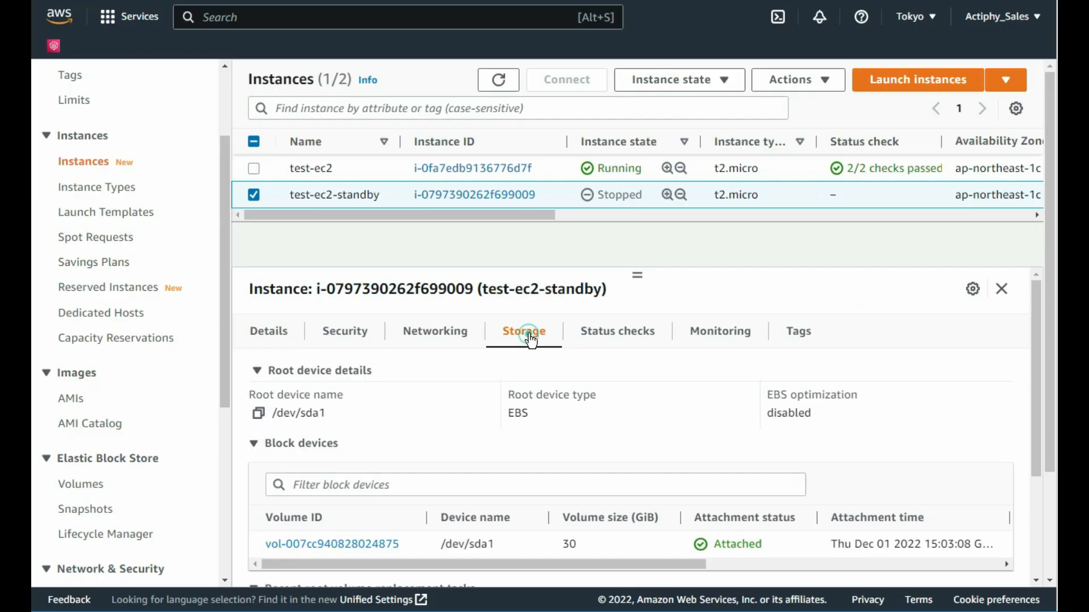
{"action": "scroll", "coordinate": [1036, 378], "scroll_direction": "down", "scroll_amount": 3}
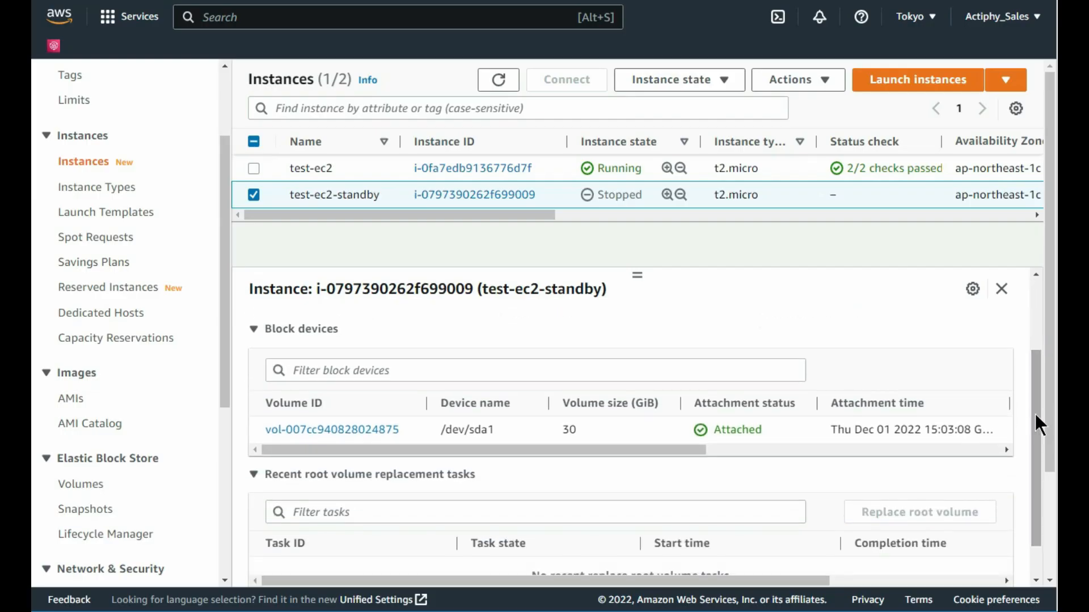
{"action": "left_click", "coordinate": [374, 431]}
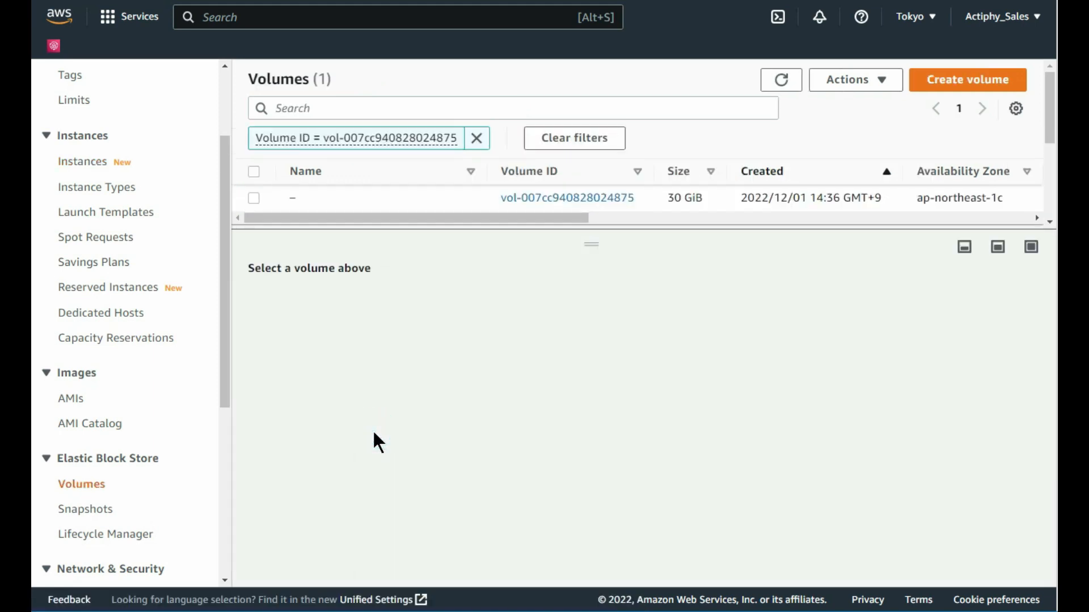
{"action": "left_click", "coordinate": [254, 199]}
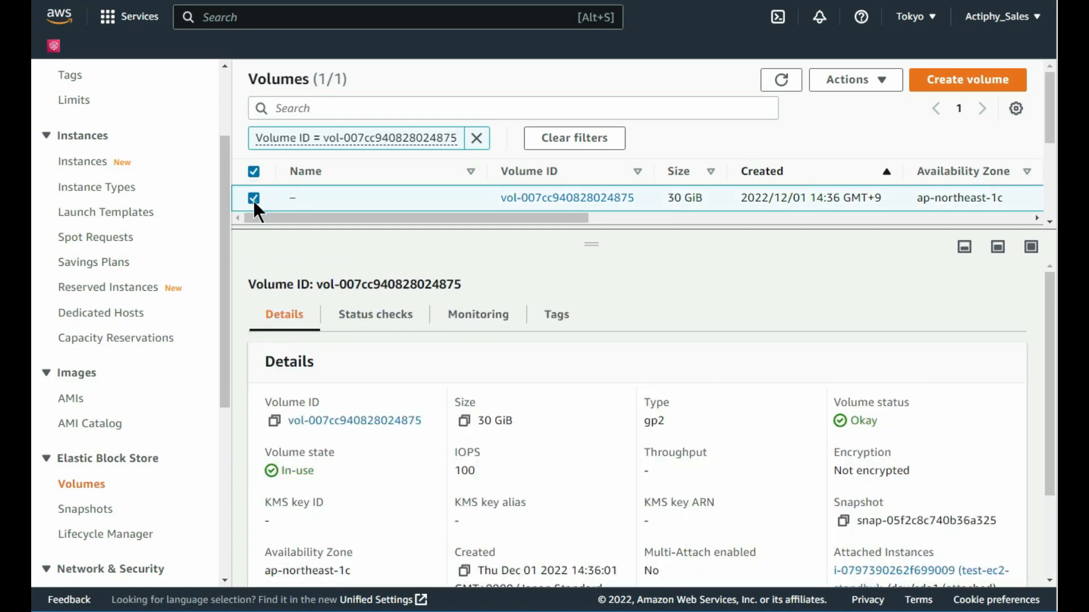
{"action": "left_click", "coordinate": [886, 84]}
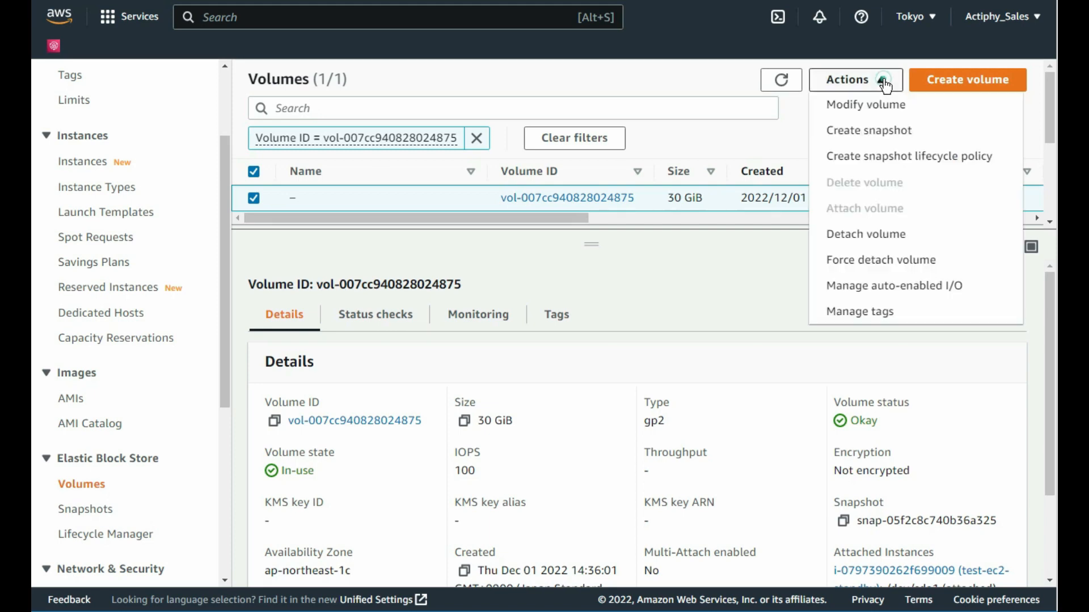
{"action": "left_click", "coordinate": [914, 241]}
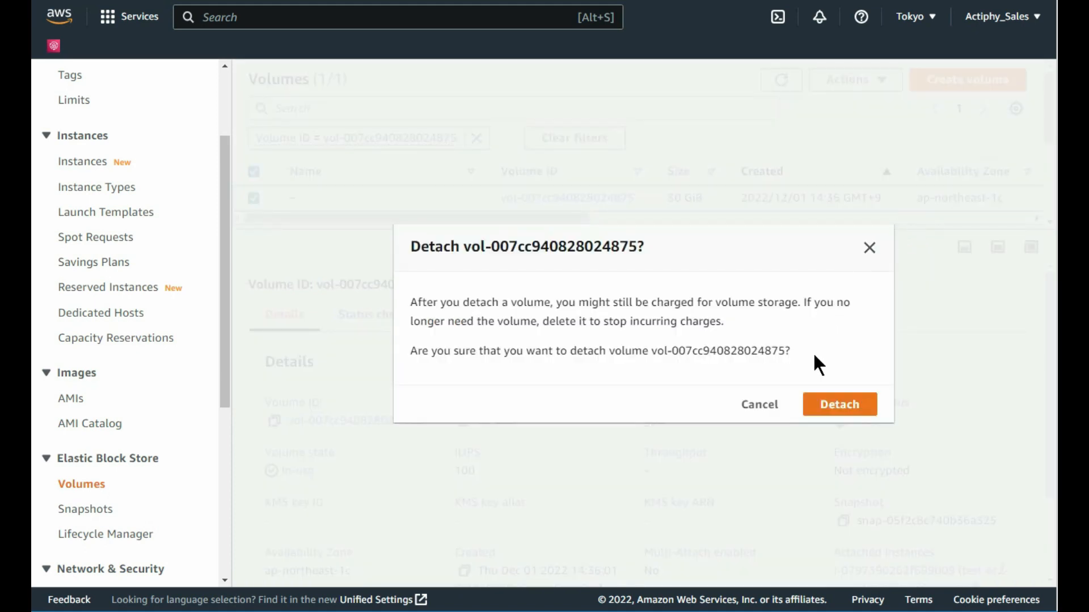
{"action": "left_click", "coordinate": [837, 409]}
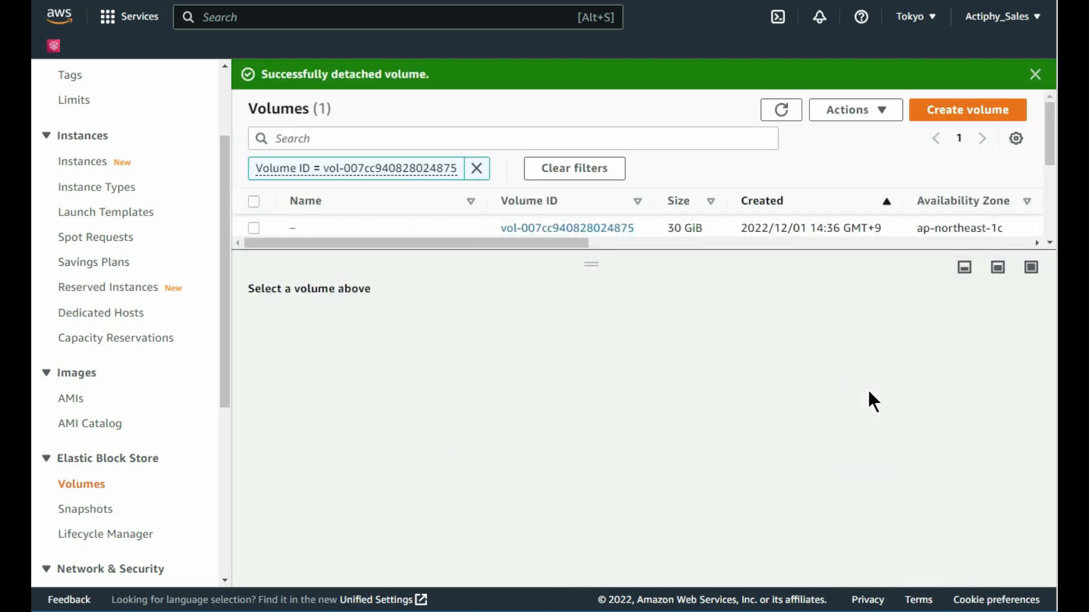
{"action": "left_click_drag", "start_coordinate": [221, 315], "coordinate": [211, 426]}
{"action": "left_click", "coordinate": [88, 274]}
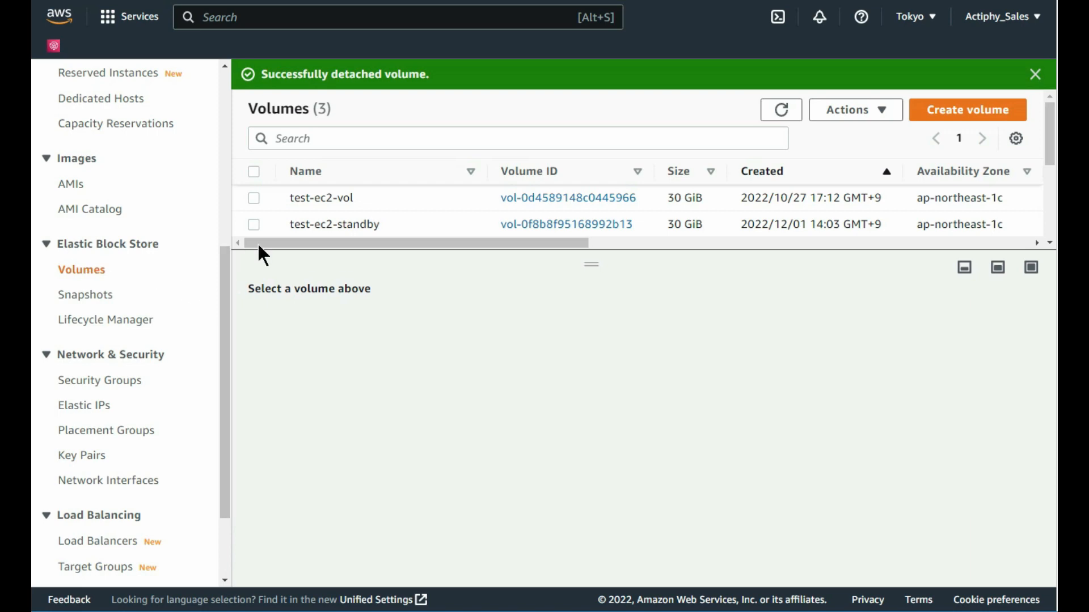
{"action": "left_click", "coordinate": [254, 224]}
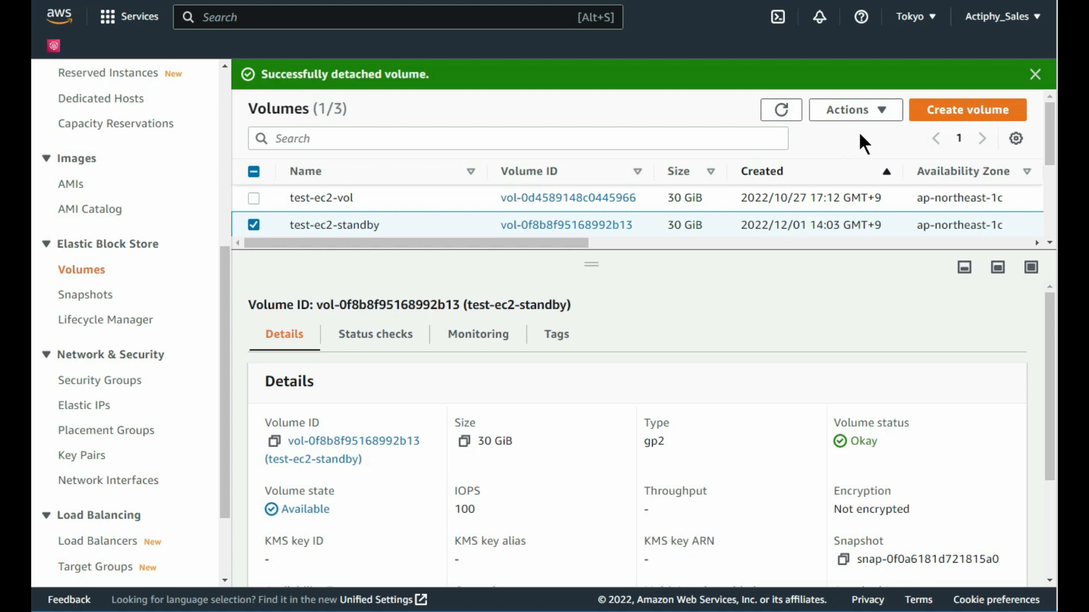
{"action": "left_click", "coordinate": [873, 112]}
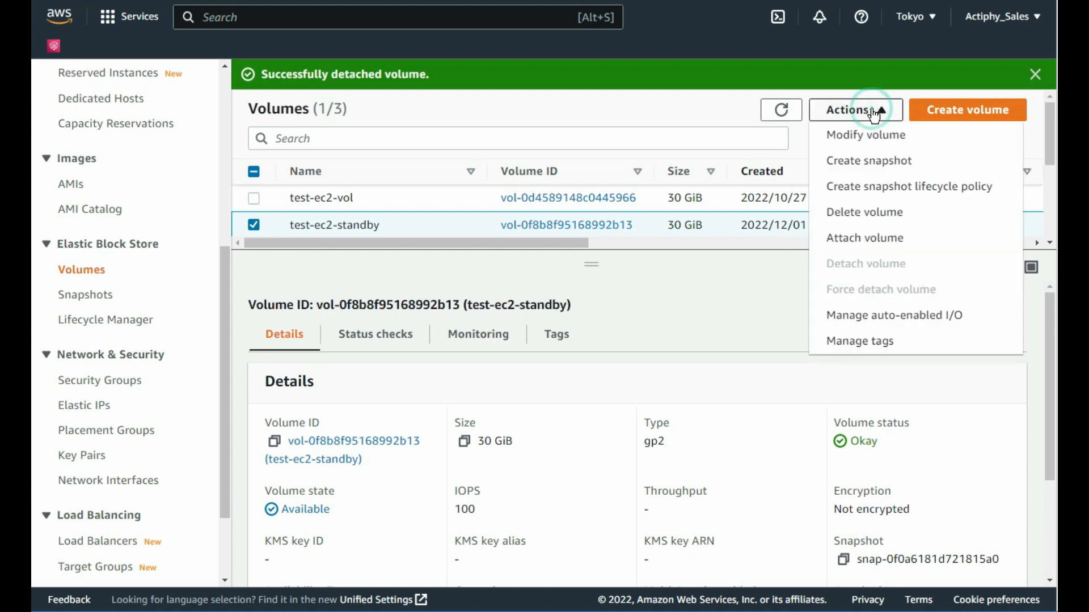
{"action": "left_click", "coordinate": [882, 237]}
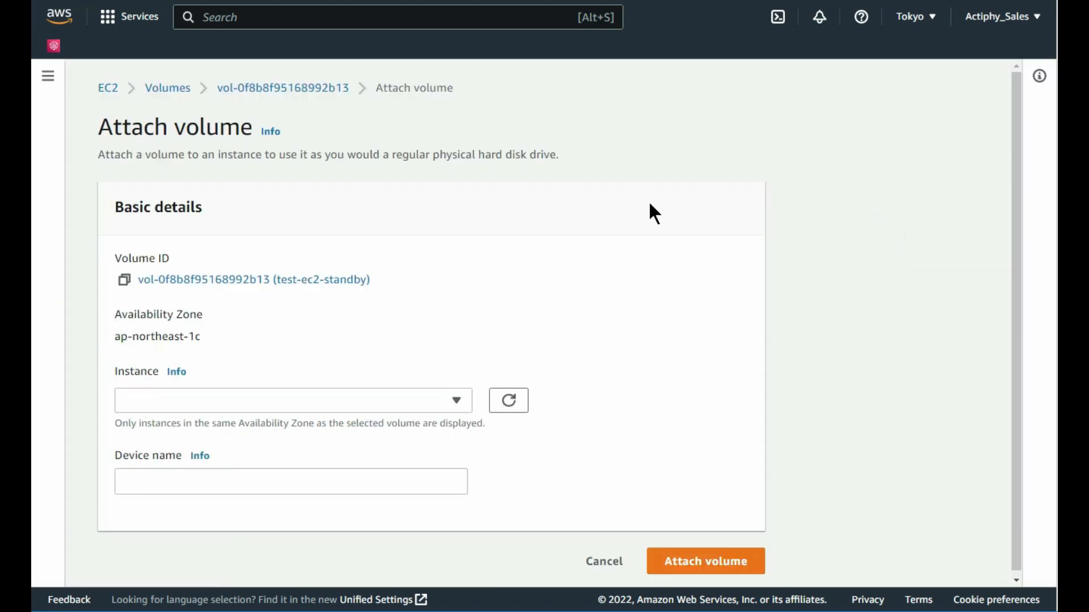
{"action": "left_click", "coordinate": [457, 399]}
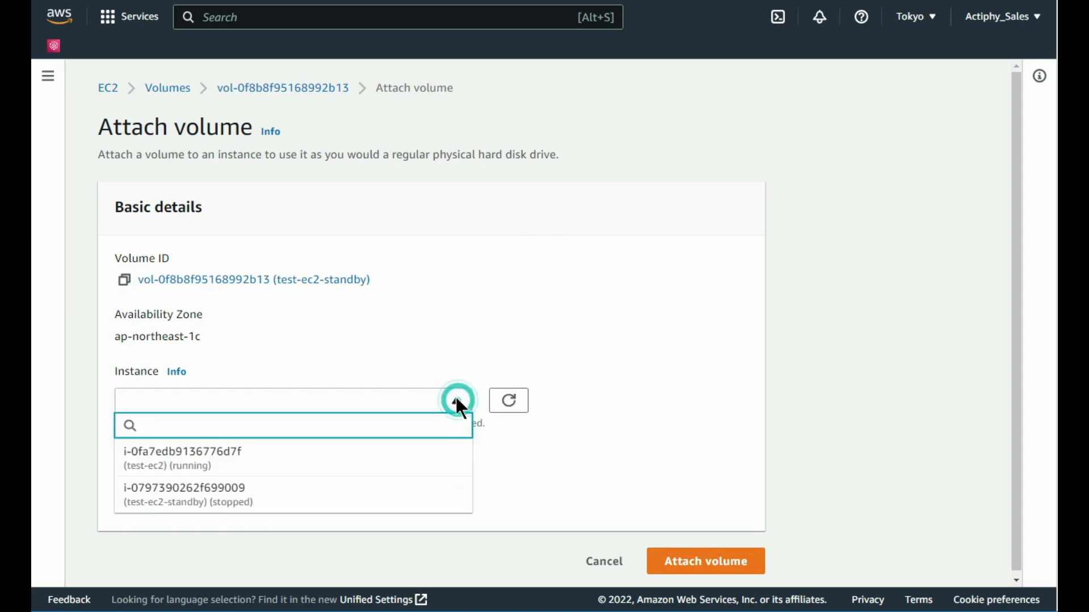
{"action": "left_click", "coordinate": [421, 491]}
{"action": "left_click", "coordinate": [418, 481]}
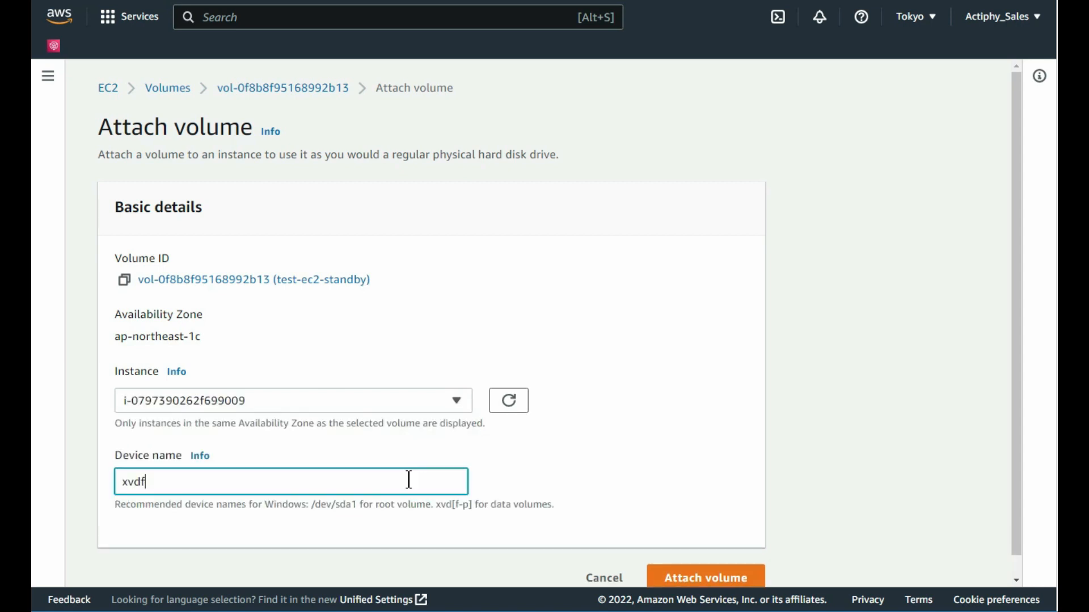
{"action": "left_click", "coordinate": [408, 480]}
{"action": "key", "text": "BackSpace"}
{"action": "key", "text": "BackSpace"}
{"action": "key", "text": "BackSpace"}
{"action": "key", "text": "BackSpace"}
{"action": "type", "text": "/dev/sda1"}
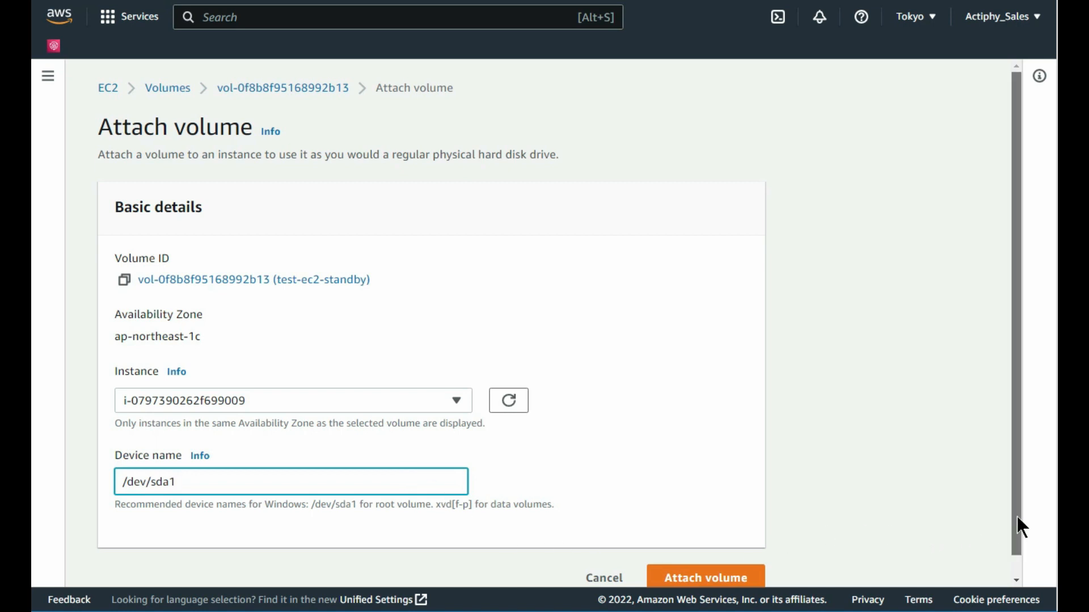
{"action": "left_click_drag", "start_coordinate": [1016, 515], "coordinate": [1020, 536]}
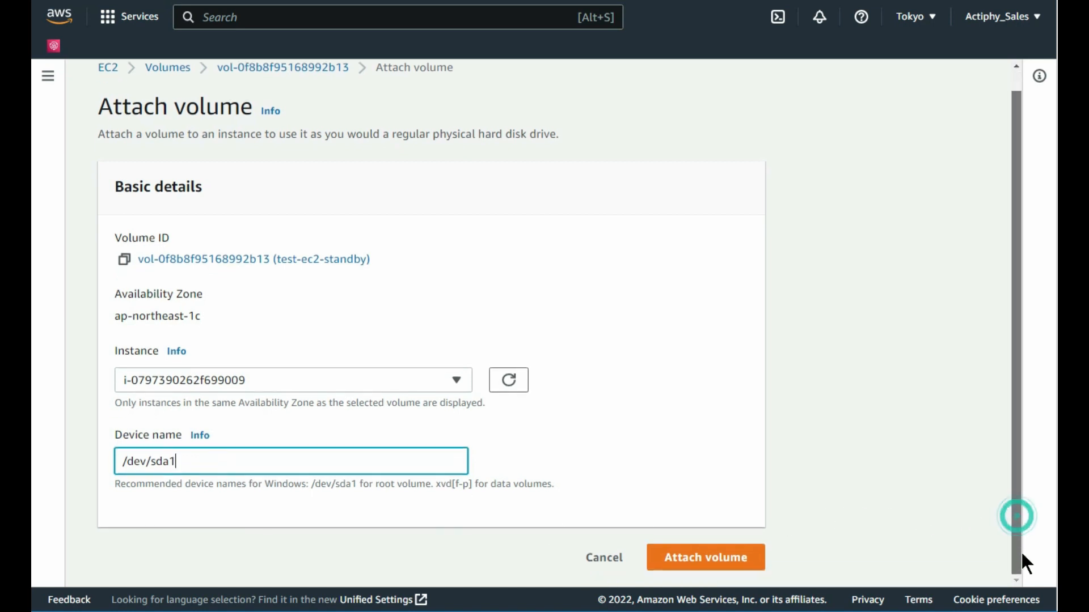
{"action": "left_click", "coordinate": [714, 558]}
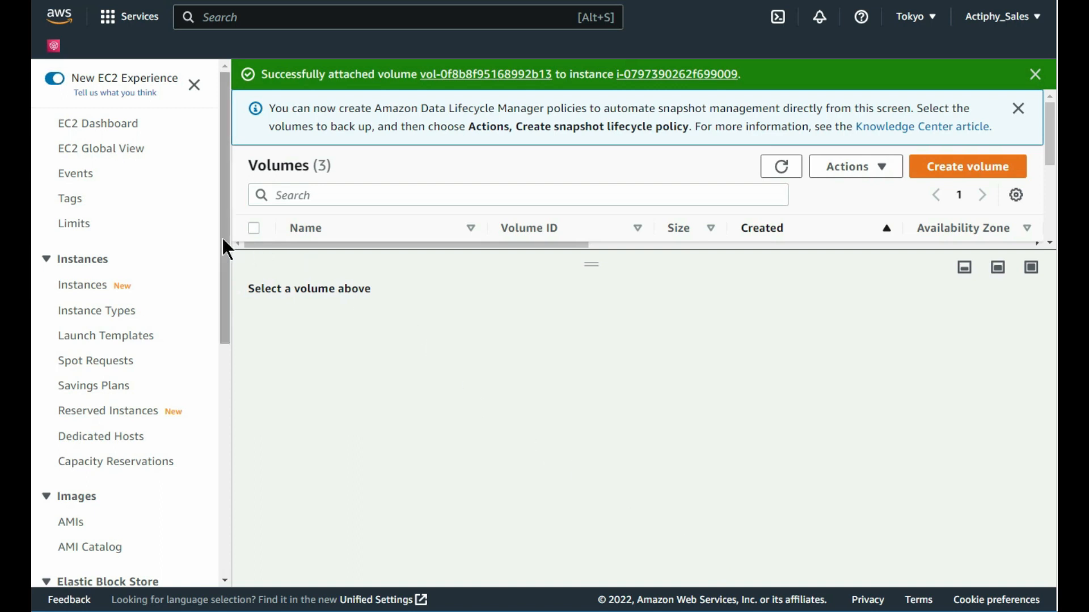
Step: Associate Elastic IP 18.177.169.144 with test-ec2-standby at 172.31.8.11, allowing reassociation
{"action": "left_click_drag", "start_coordinate": [222, 236], "coordinate": [215, 442]}
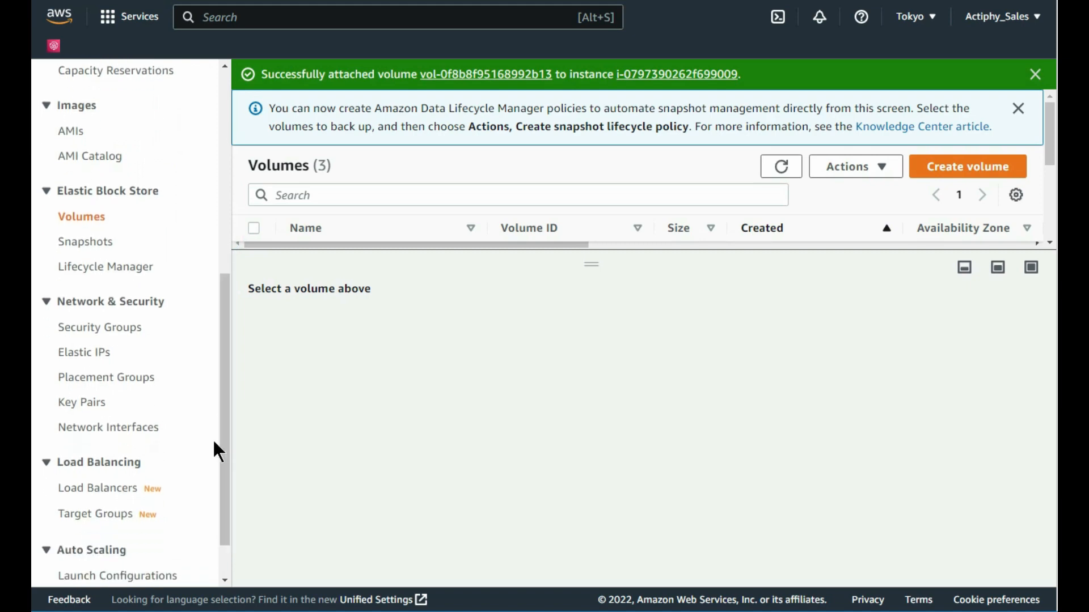
{"action": "left_click", "coordinate": [93, 355]}
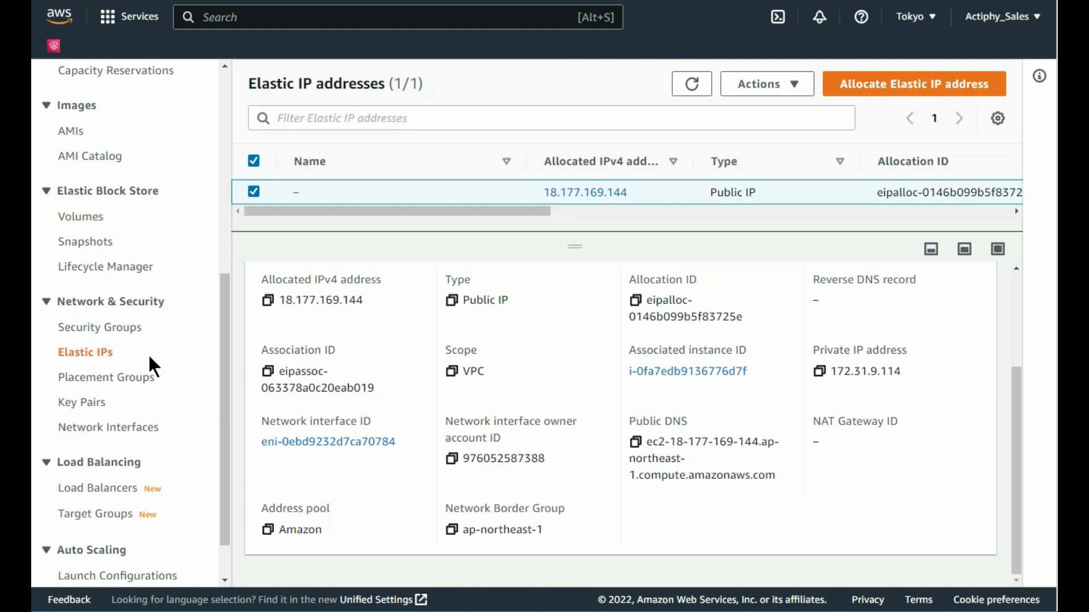
{"action": "left_click", "coordinate": [796, 89]}
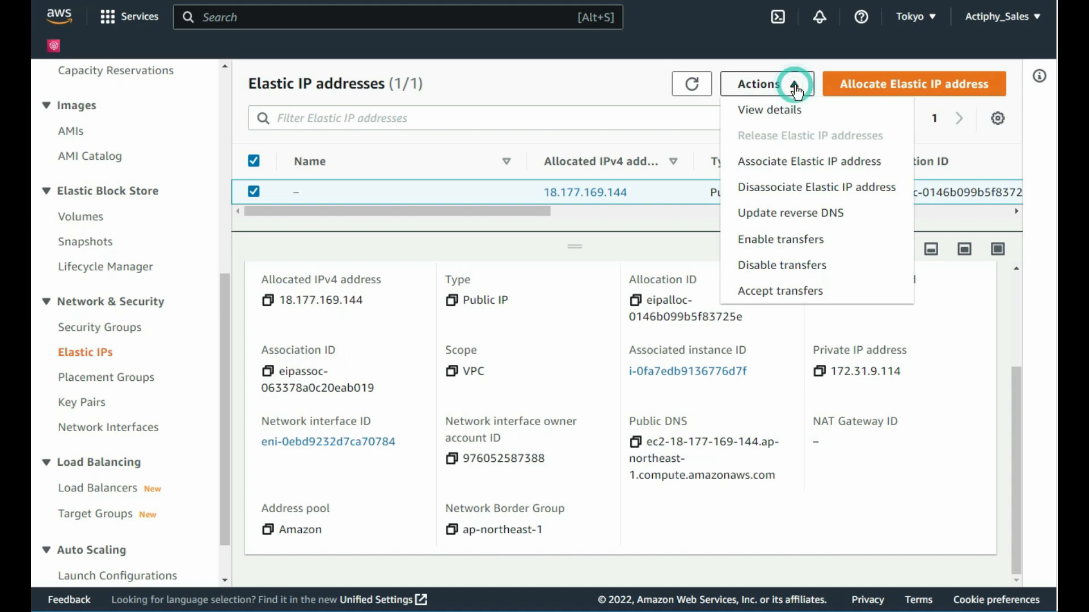
{"action": "left_click", "coordinate": [815, 171]}
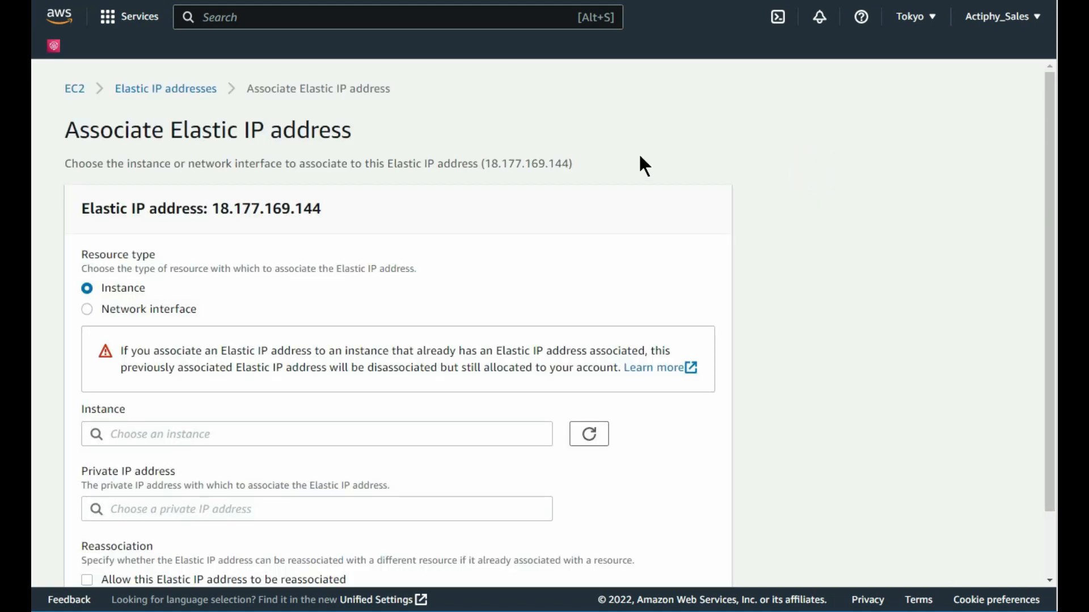
{"action": "scroll", "coordinate": [639, 157], "scroll_direction": "down", "scroll_amount": 2}
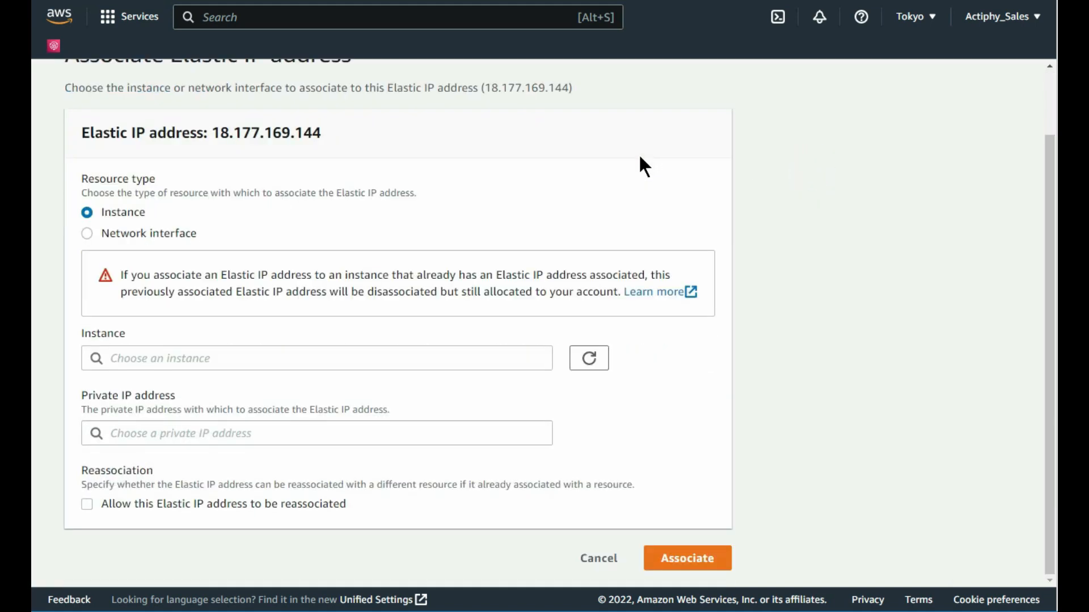
{"action": "left_click", "coordinate": [496, 356]}
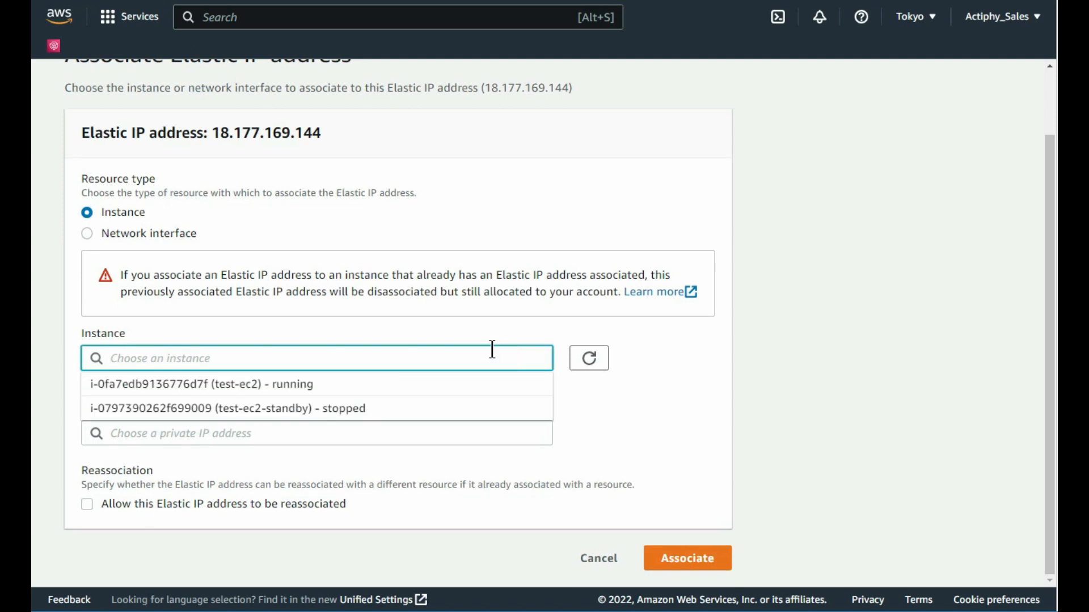
{"action": "left_click", "coordinate": [458, 406]}
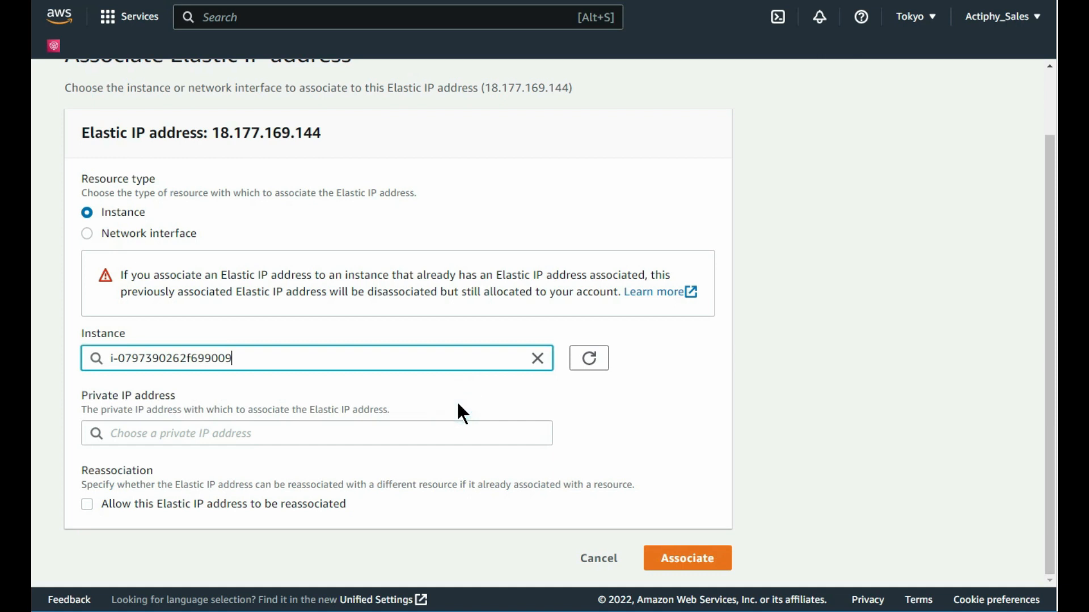
{"action": "left_click", "coordinate": [410, 424]}
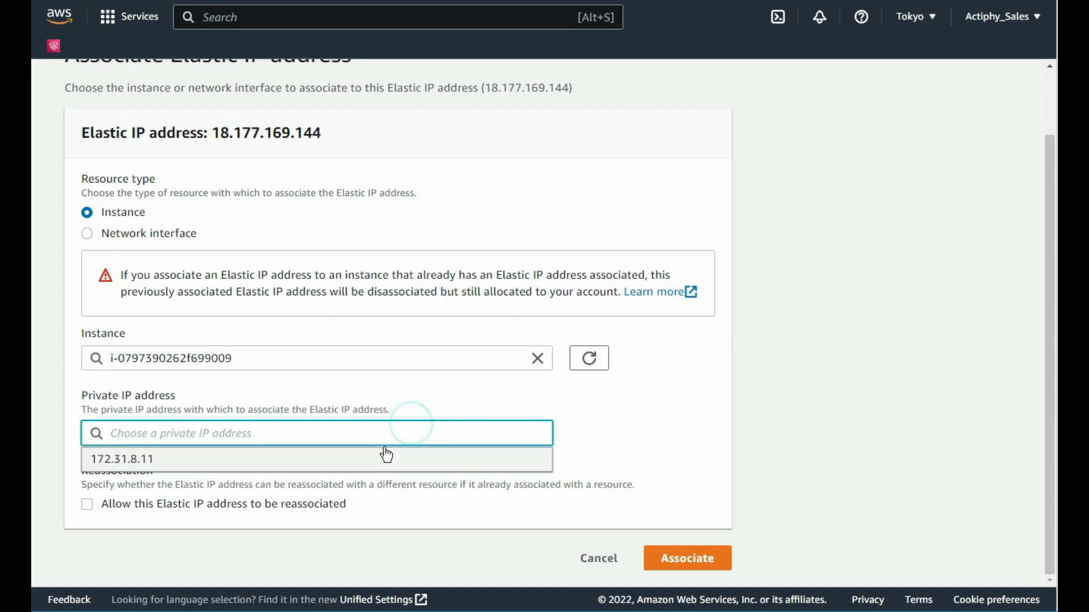
{"action": "left_click", "coordinate": [383, 459]}
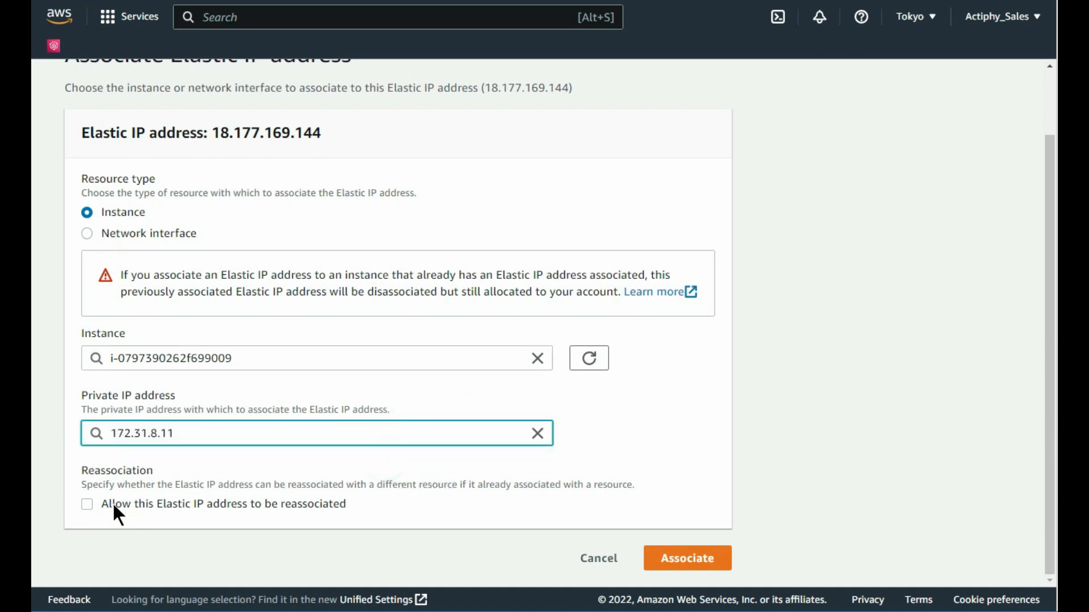
{"action": "left_click", "coordinate": [87, 505]}
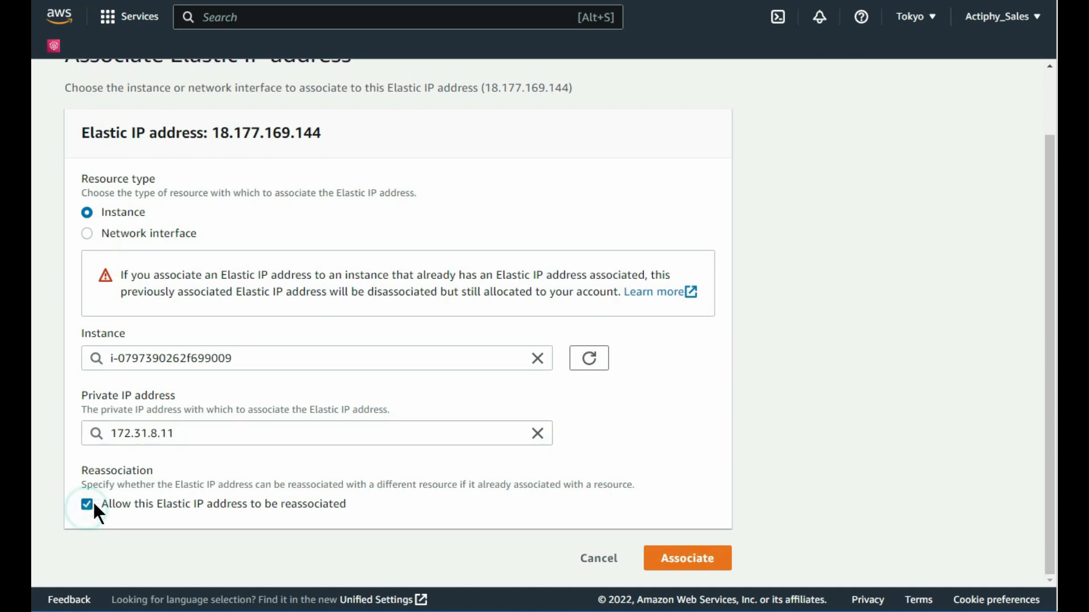
{"action": "left_click", "coordinate": [671, 559]}
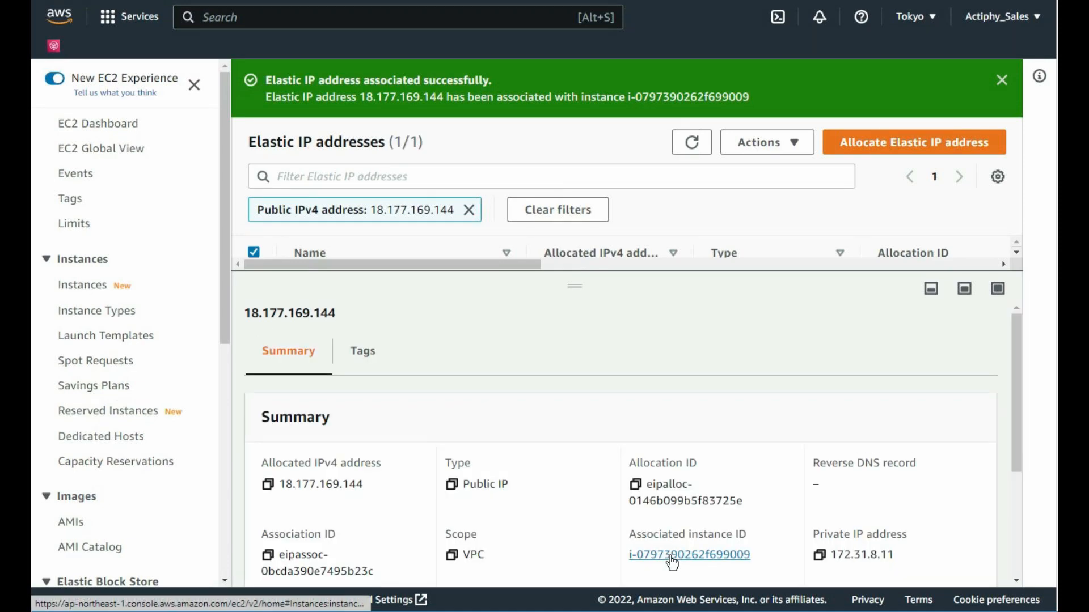
Step: Start test-ec2-standby, refresh until 2/2 checks pass, and view its details
{"action": "left_click", "coordinate": [83, 286]}
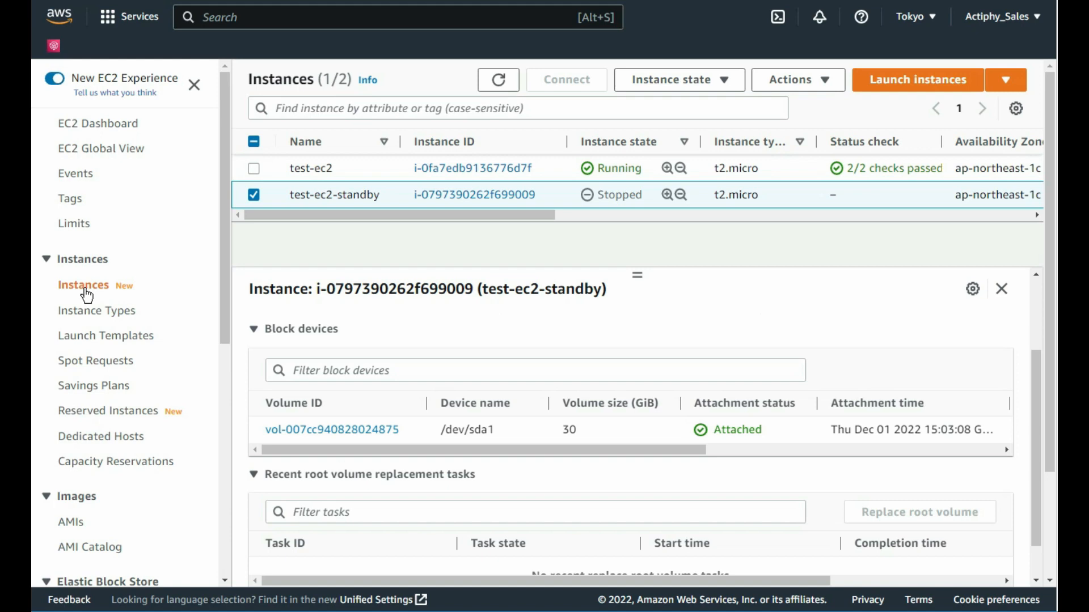
{"action": "left_click", "coordinate": [726, 86]}
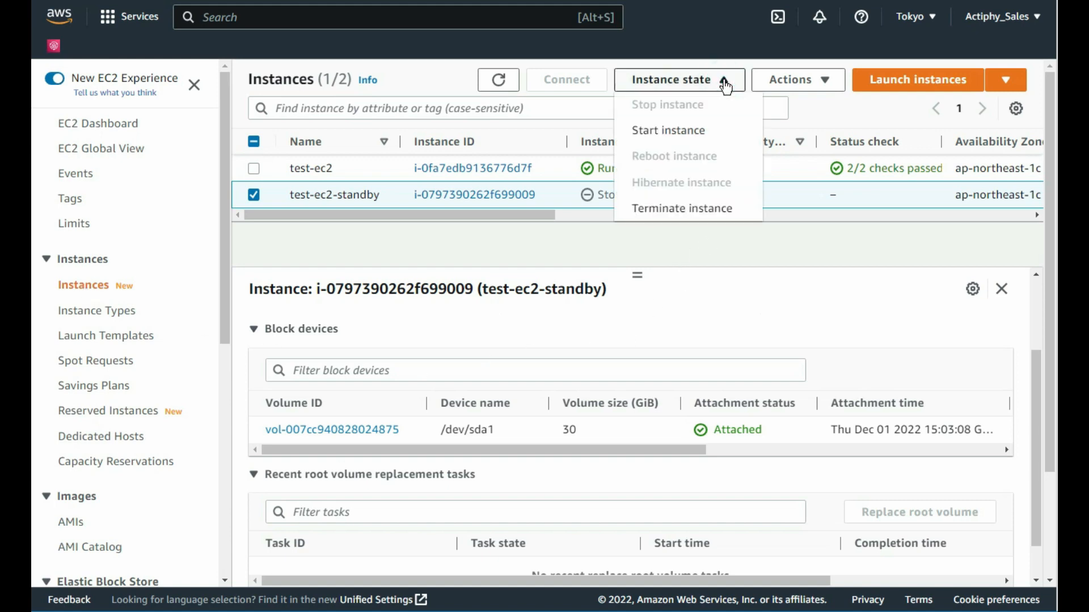
{"action": "left_click", "coordinate": [719, 133]}
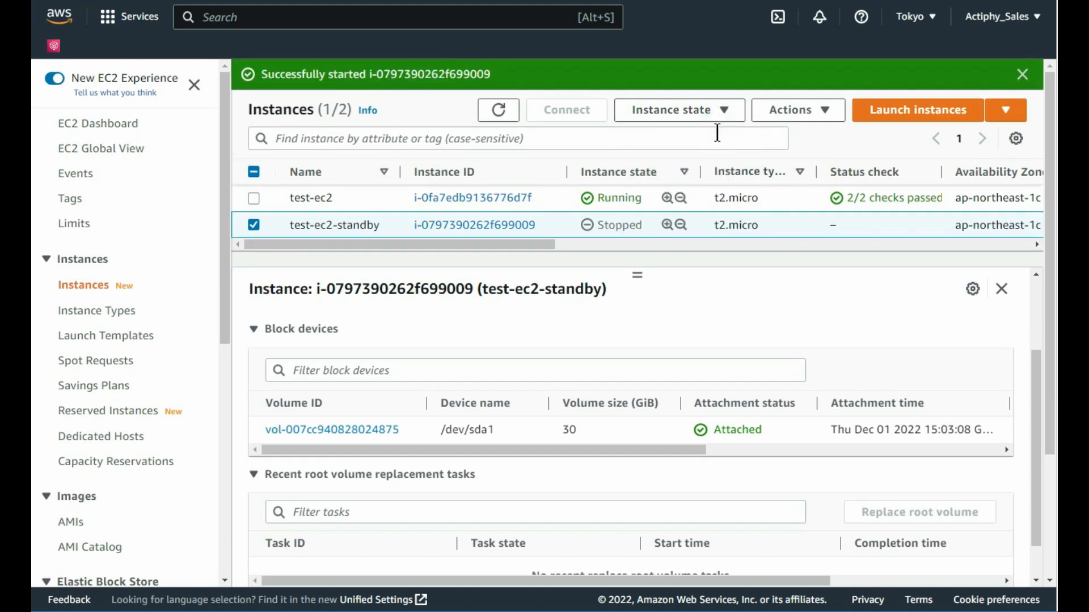
{"action": "left_click", "coordinate": [500, 118]}
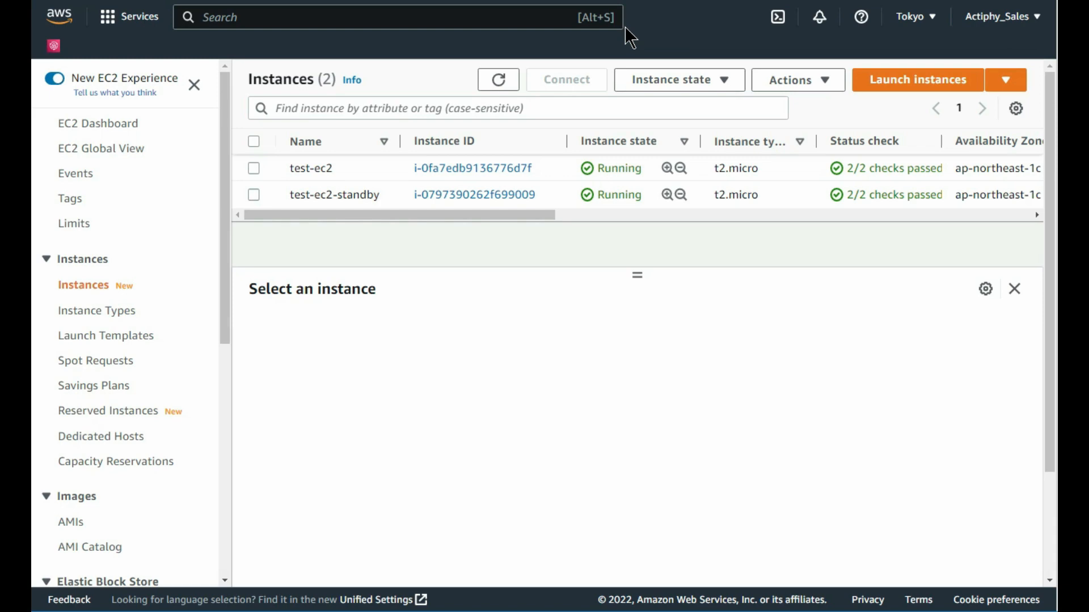
{"action": "left_click", "coordinate": [253, 195]}
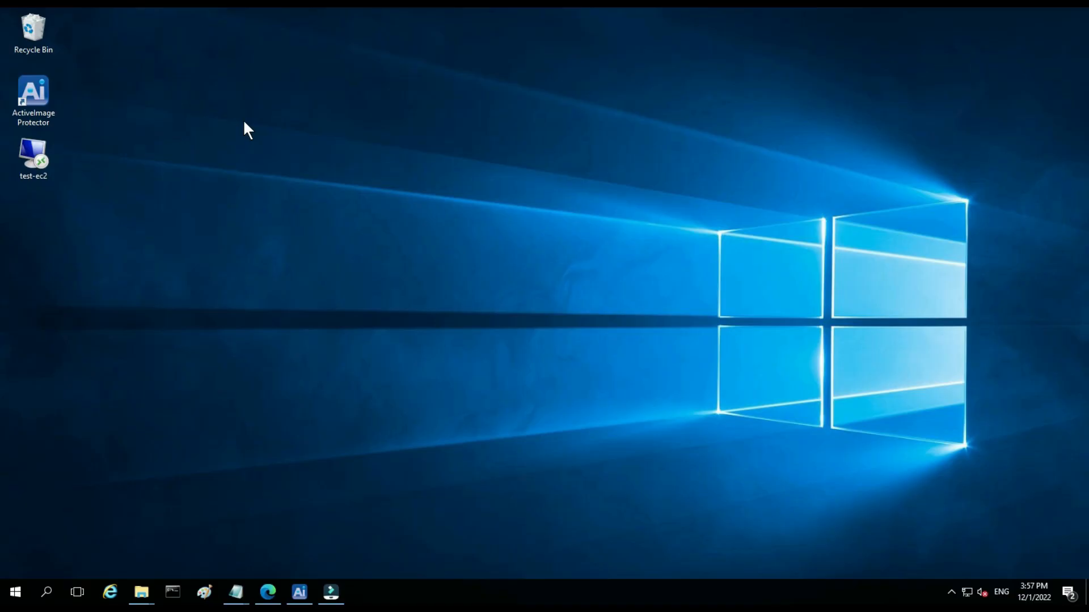
Step: Connect with the test-ec2 RDP shortcut using the Administrator password, then window the session
{"action": "double_click", "coordinate": [33, 156]}
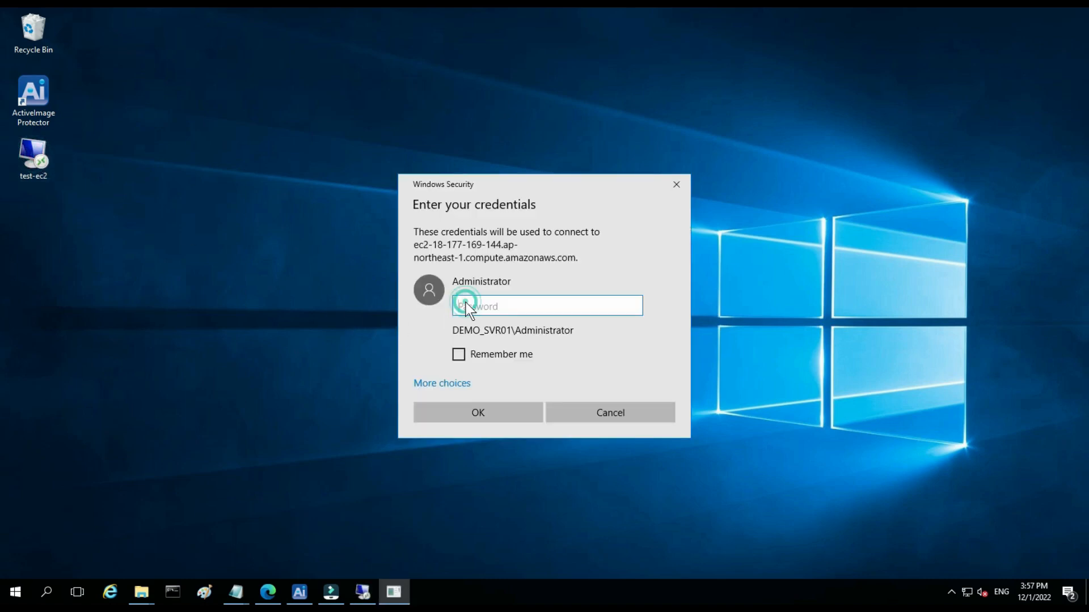
{"action": "type", "text": "P********"}
{"action": "left_click", "coordinate": [468, 413]}
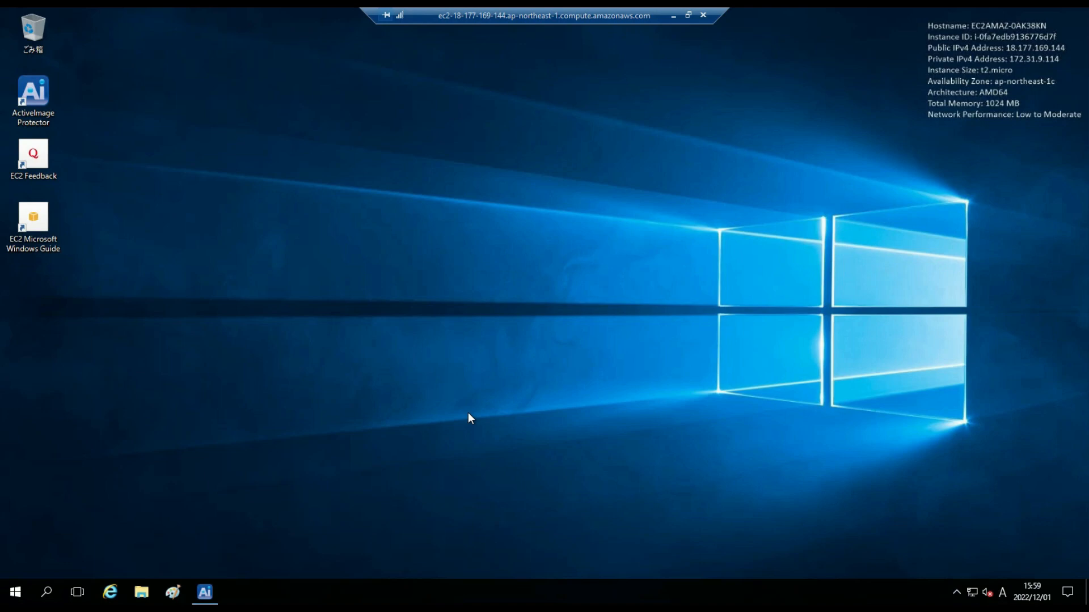
{"action": "left_click", "coordinate": [688, 15]}
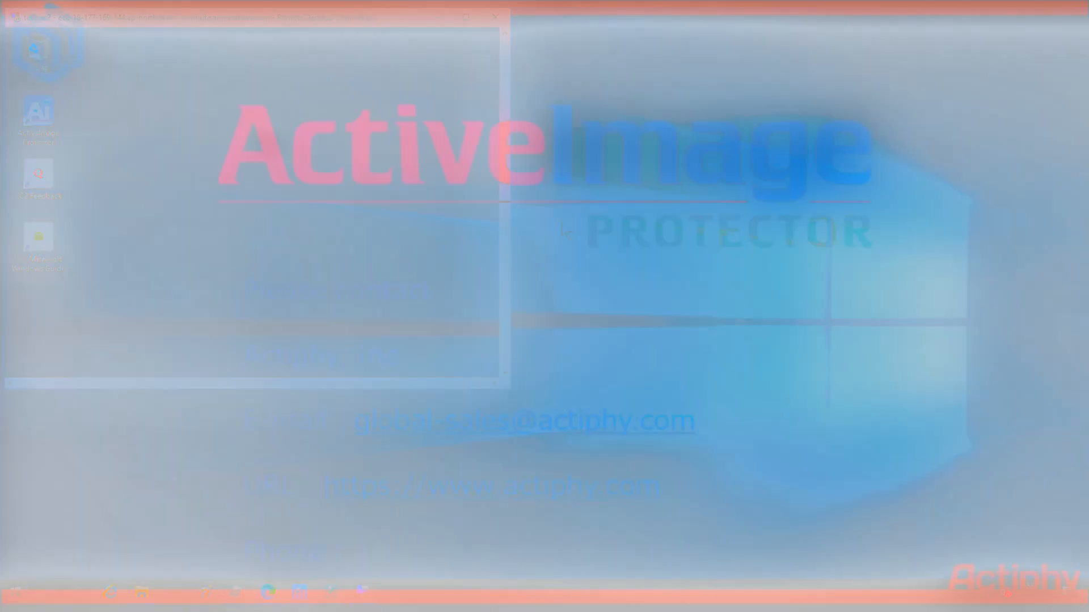